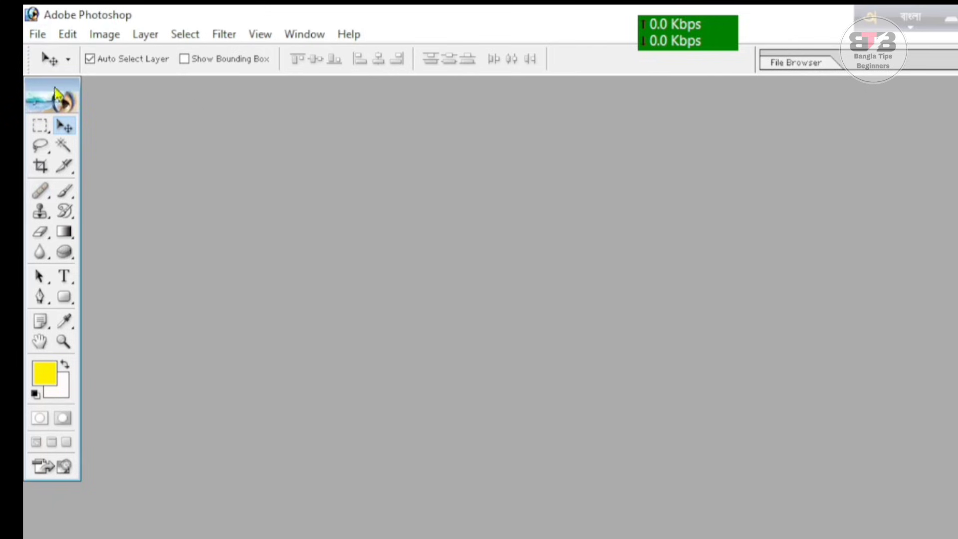
{"action": "left_click", "coordinate": [36, 35]}
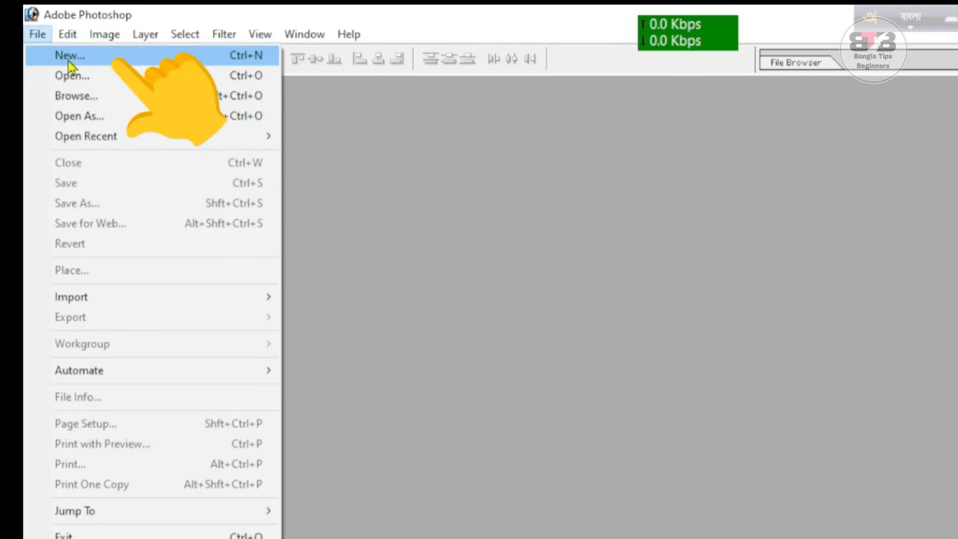
{"action": "left_click", "coordinate": [95, 61]}
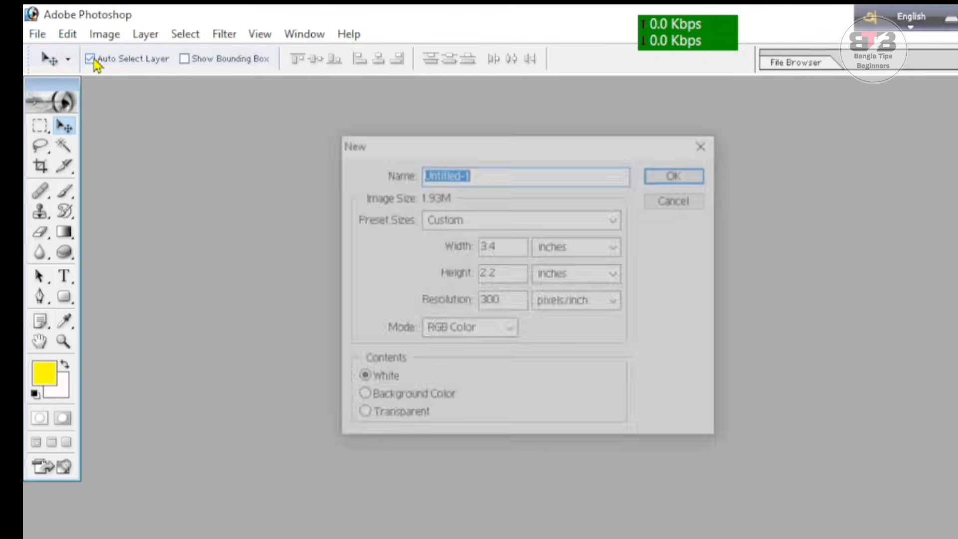
{"action": "left_click_drag", "start_coordinate": [488, 147], "coordinate": [422, 186]}
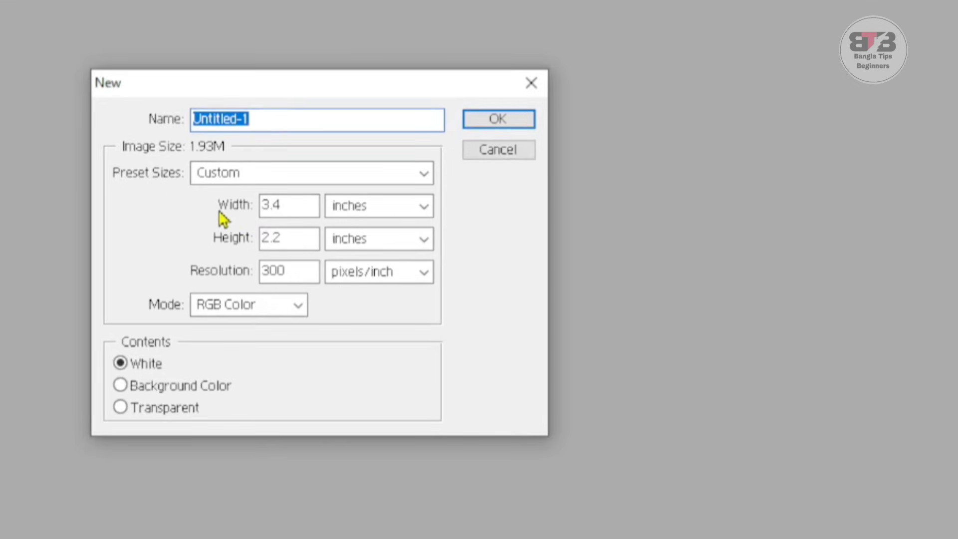
{"action": "left_click", "coordinate": [295, 208]}
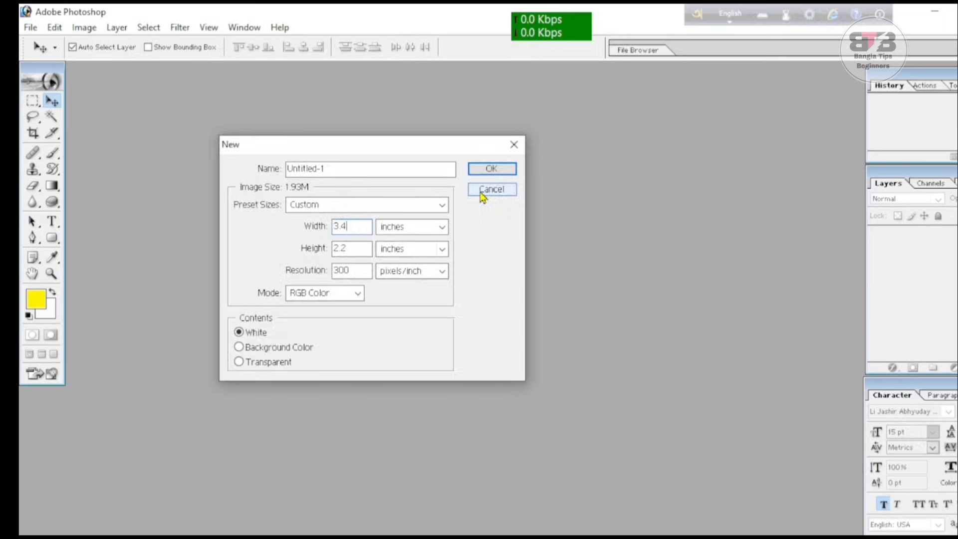
{"action": "left_click", "coordinate": [498, 150]}
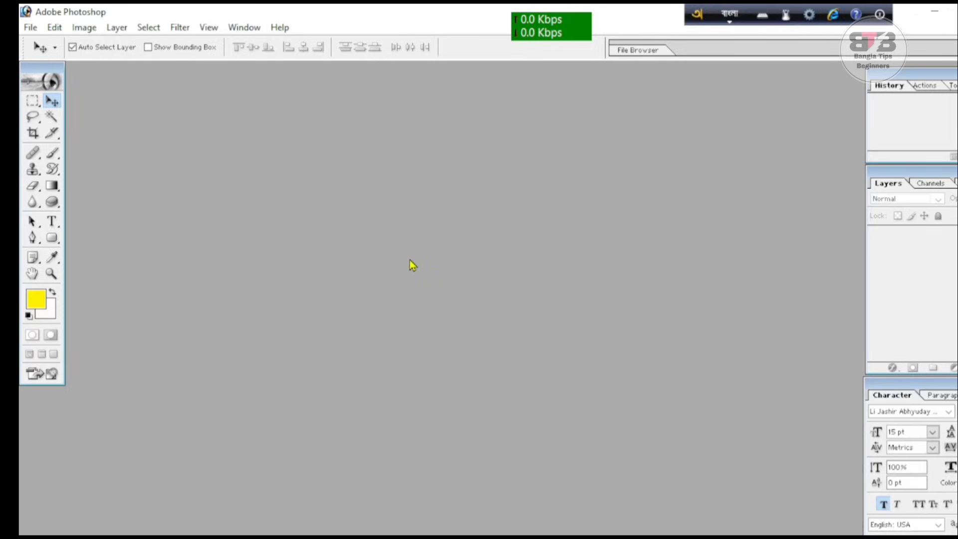
Create a new white RGB document 3.4 inches wide and 2.2 inches high at 300 pixels/inch.
{"action": "left_click", "coordinate": [31, 28]}
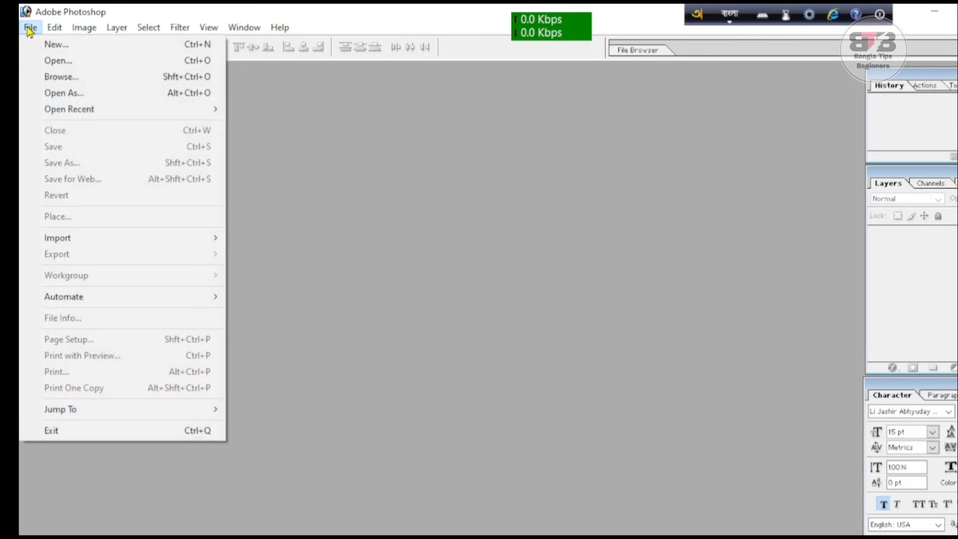
{"action": "left_click", "coordinate": [56, 46]}
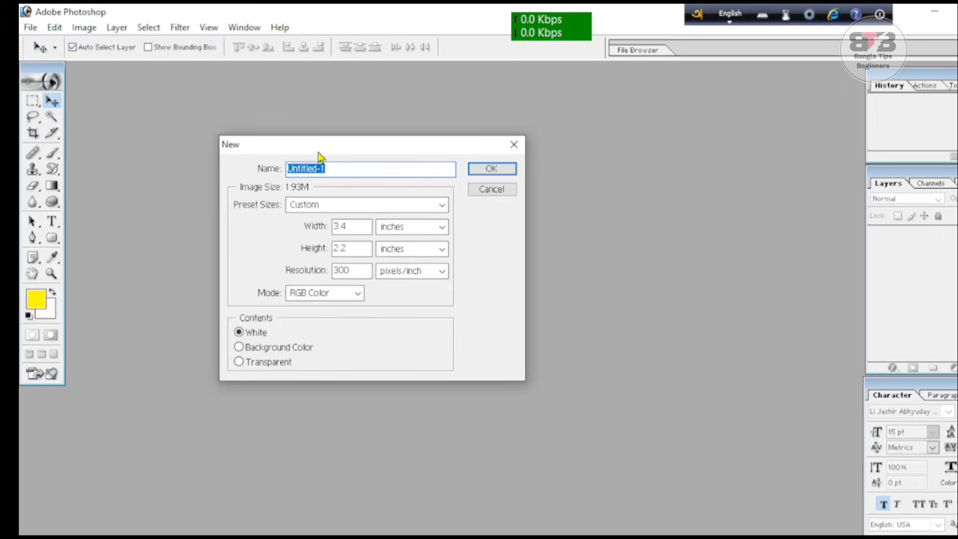
{"action": "left_click_drag", "start_coordinate": [320, 156], "coordinate": [299, 192]}
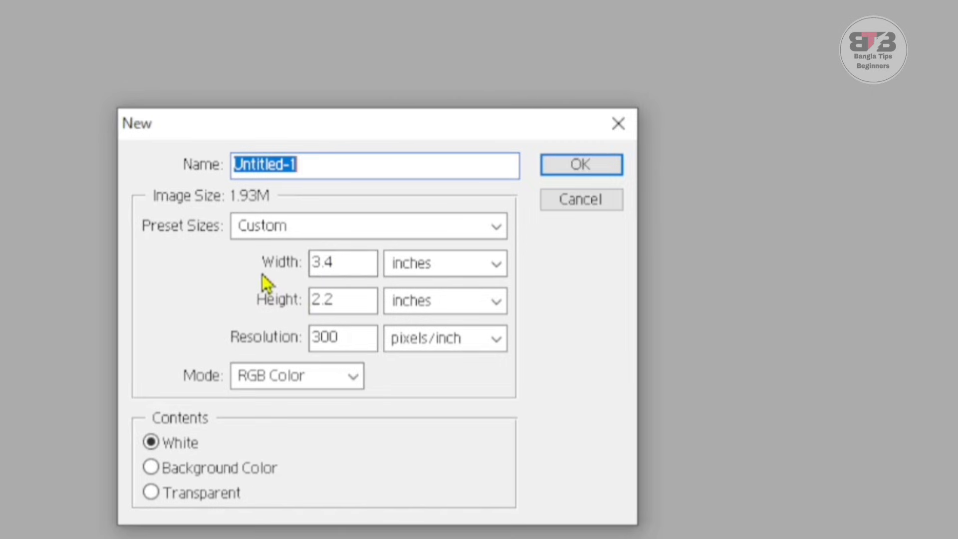
{"action": "left_click", "coordinate": [339, 264]}
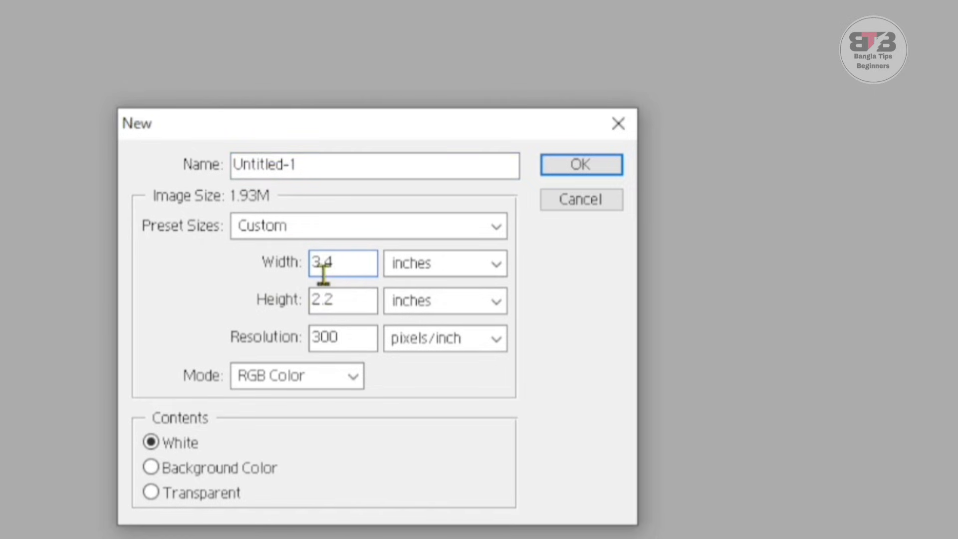
{"action": "left_click", "coordinate": [466, 268]}
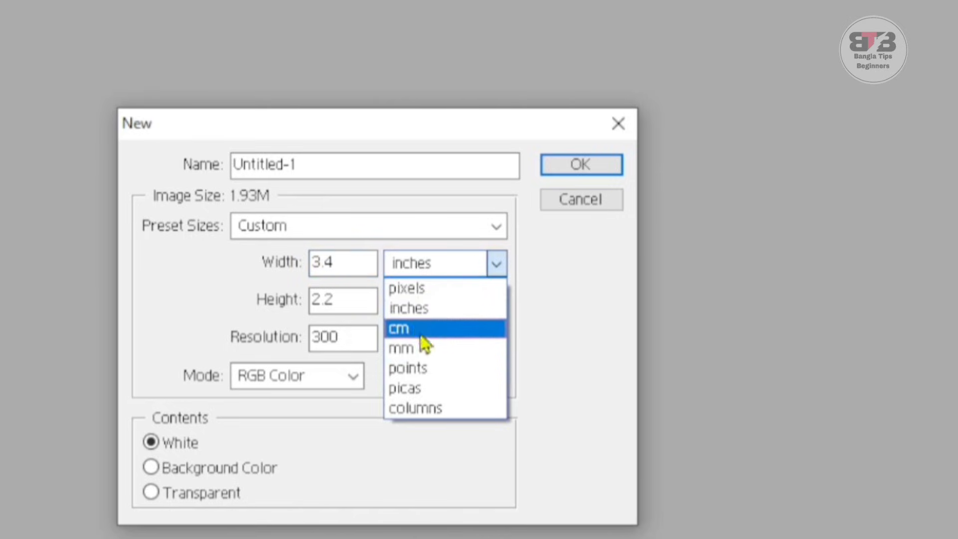
{"action": "left_click", "coordinate": [426, 310]}
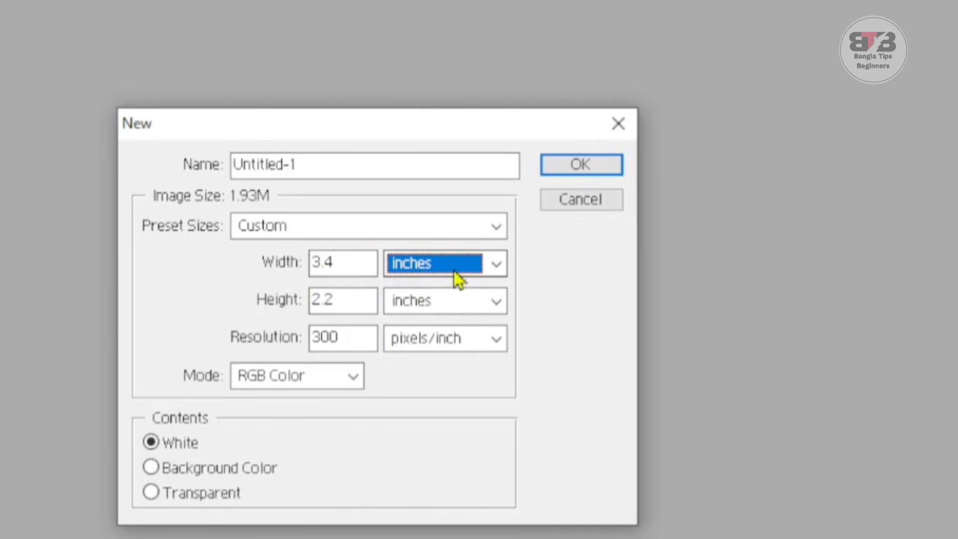
{"action": "left_click", "coordinate": [339, 299]}
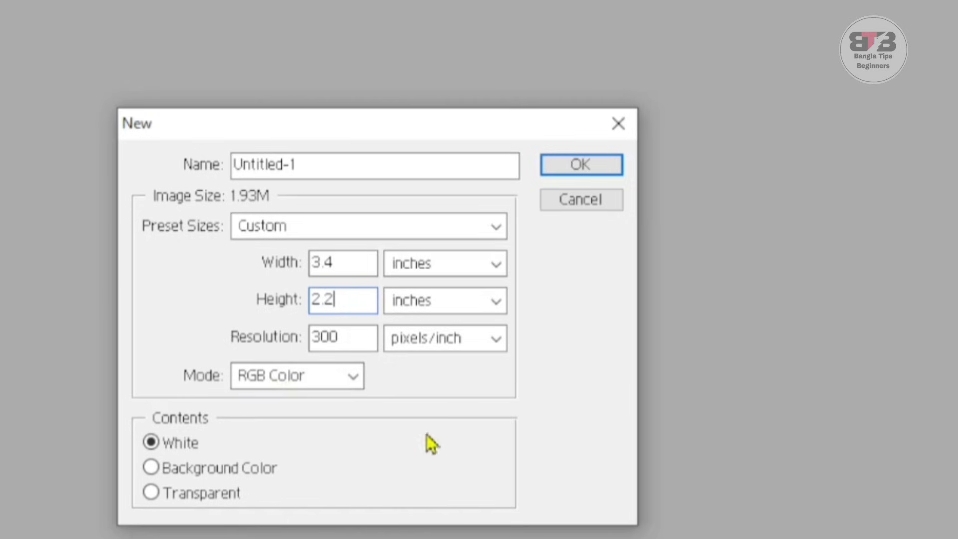
{"action": "left_click", "coordinate": [571, 171]}
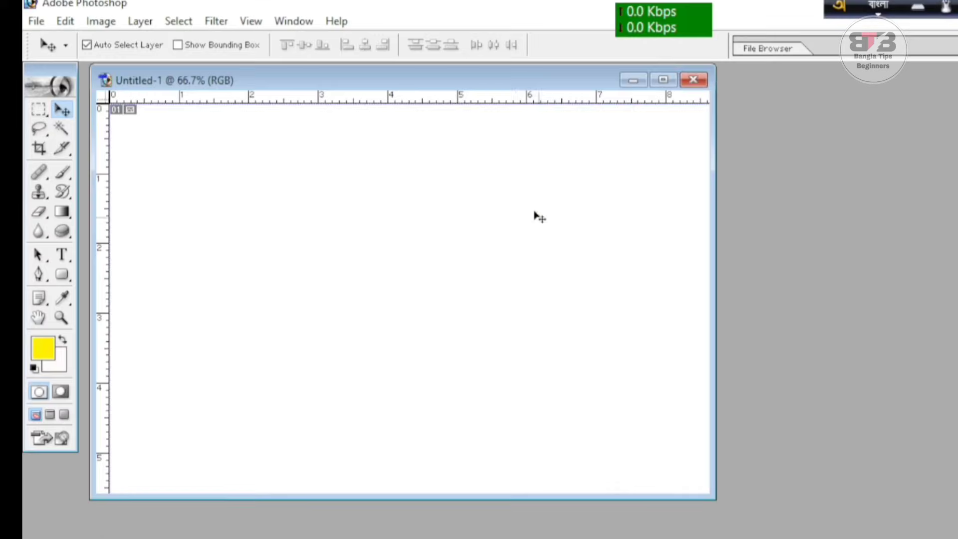
Maximize the window of the new blank document.
{"action": "left_click_drag", "start_coordinate": [469, 134], "coordinate": [513, 145]}
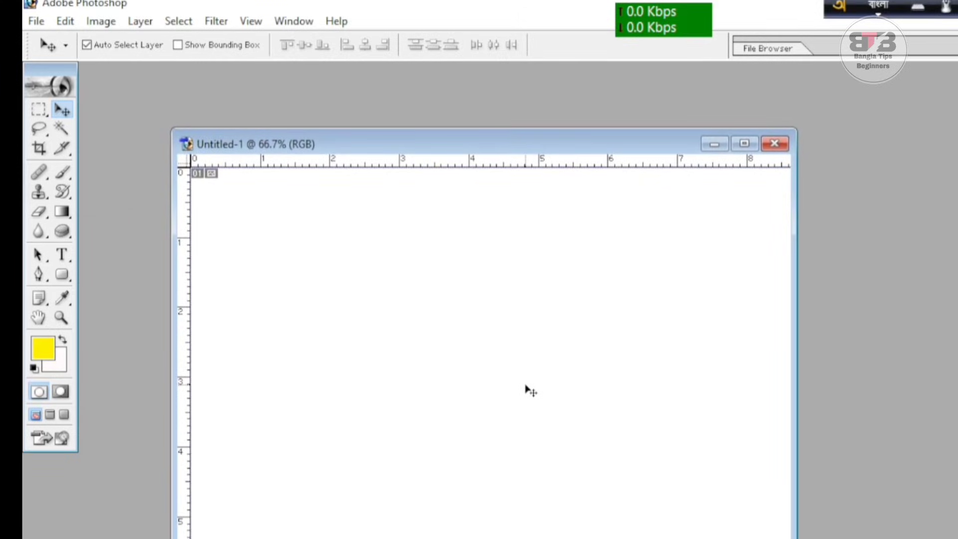
{"action": "scroll", "coordinate": [525, 386], "scroll_direction": "down", "scroll_amount": 2}
{"action": "left_click", "coordinate": [744, 147]}
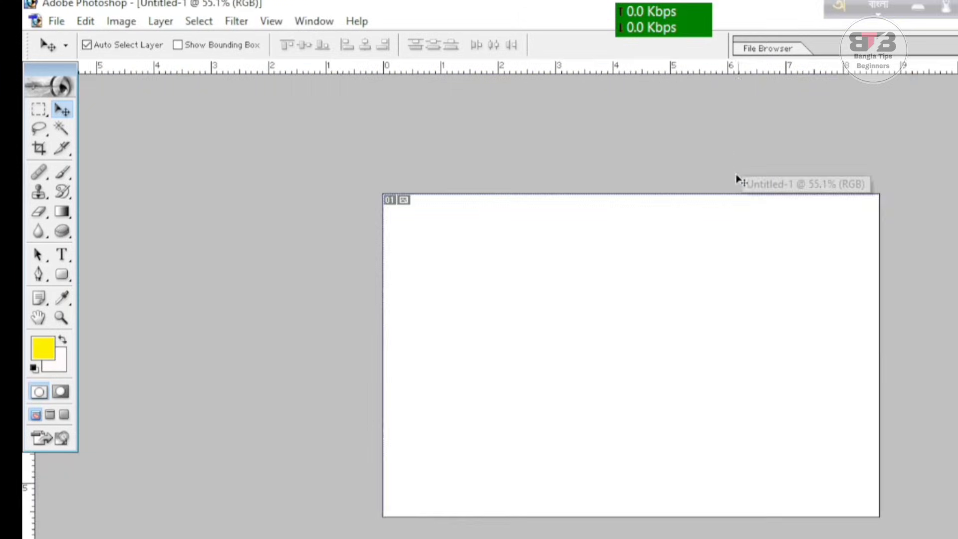
{"action": "scroll", "coordinate": [680, 316], "scroll_direction": "down", "scroll_amount": 3}
{"action": "scroll", "coordinate": [503, 253], "scroll_direction": "up", "scroll_amount": 4}
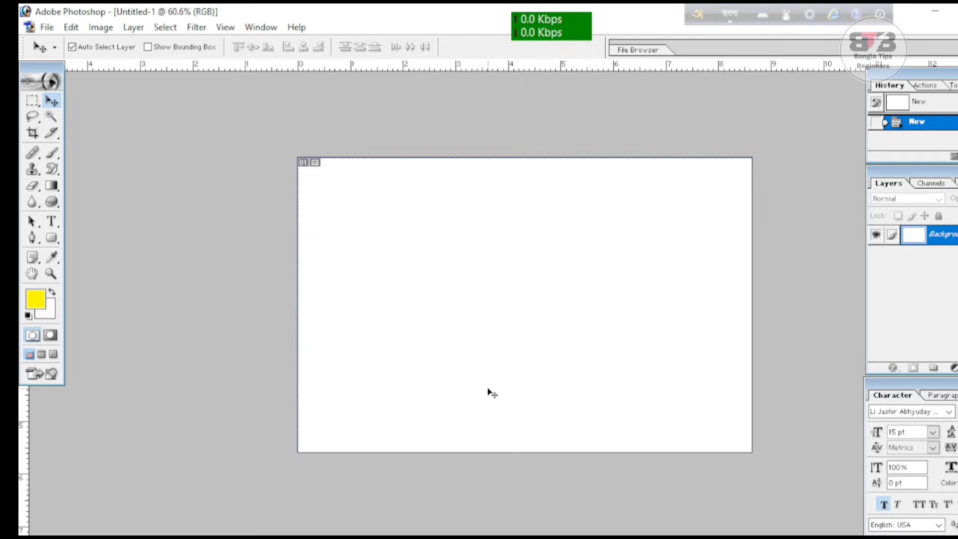
{"action": "key", "text": "ctrl+plus"}
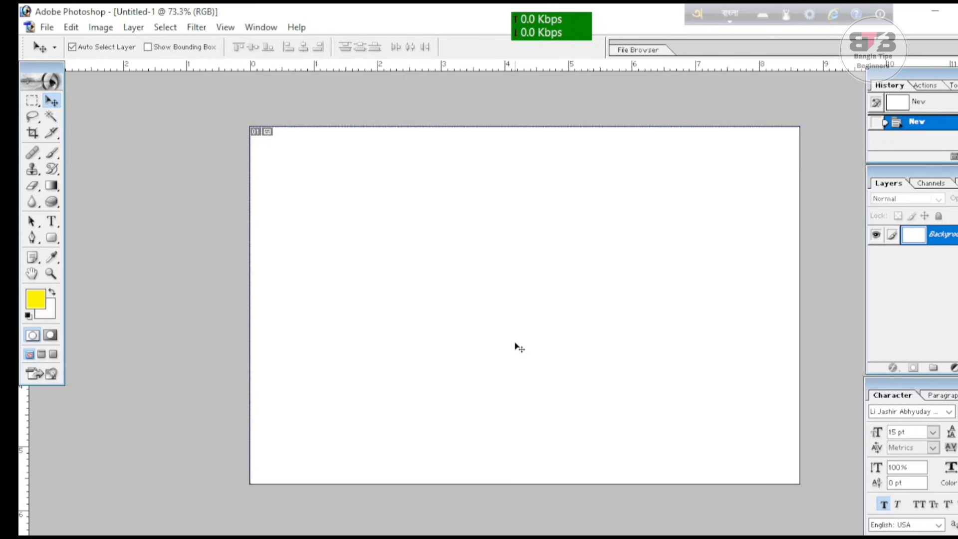
{"action": "key", "text": "ctrl+minus"}
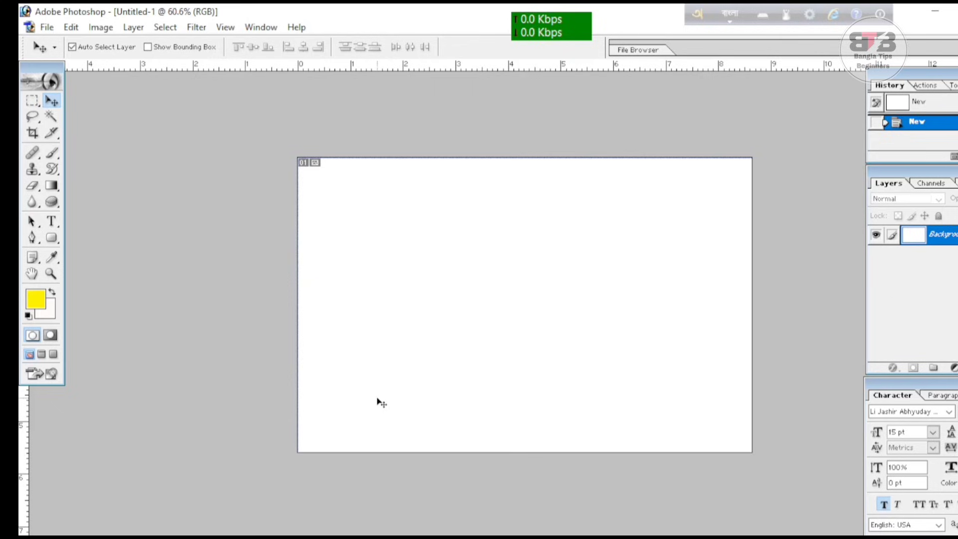
{"action": "key", "text": "ctrl+minus"}
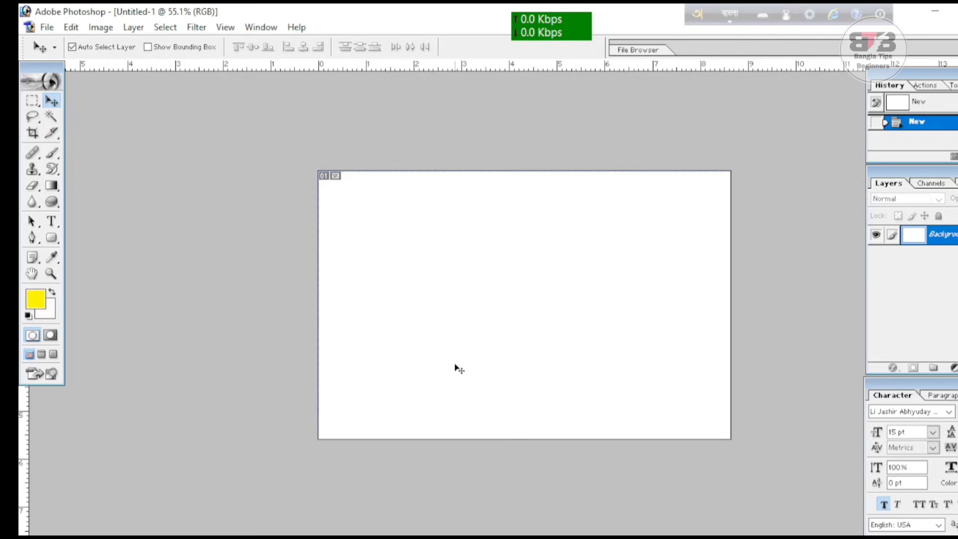
{"action": "scroll", "coordinate": [527, 307], "scroll_direction": "up", "scroll_amount": 1}
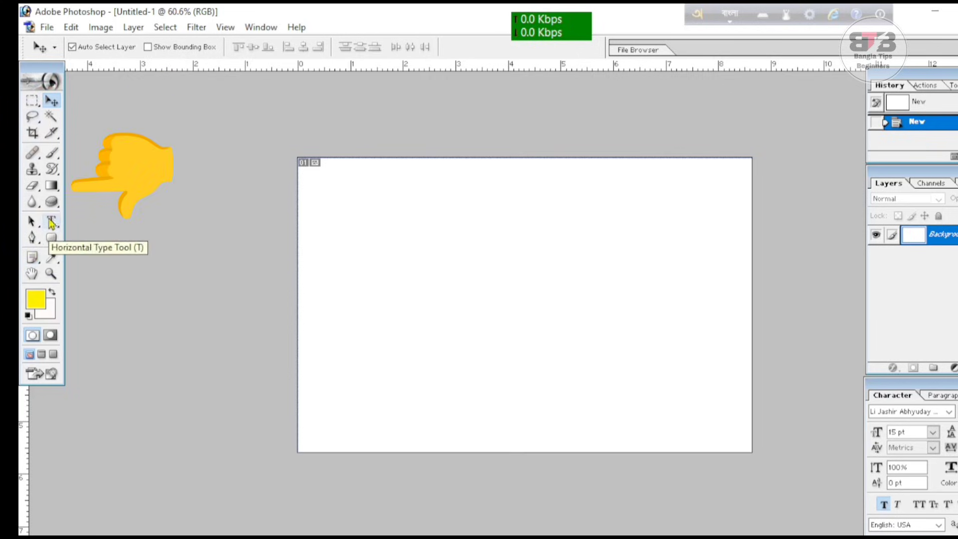
Activate the Gradient Tool and choose the blue-red-yellow gradient preset.
{"action": "left_click", "coordinate": [53, 188]}
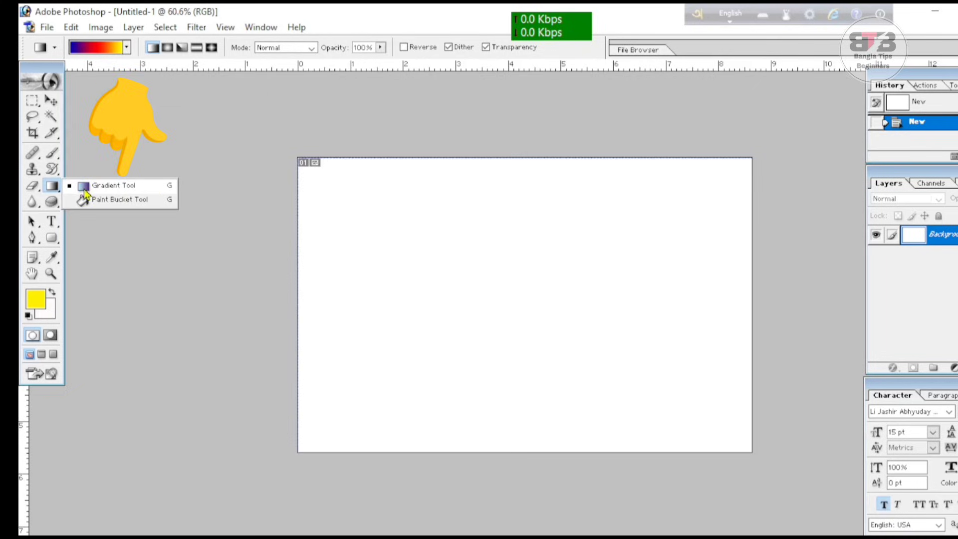
{"action": "left_click", "coordinate": [112, 189]}
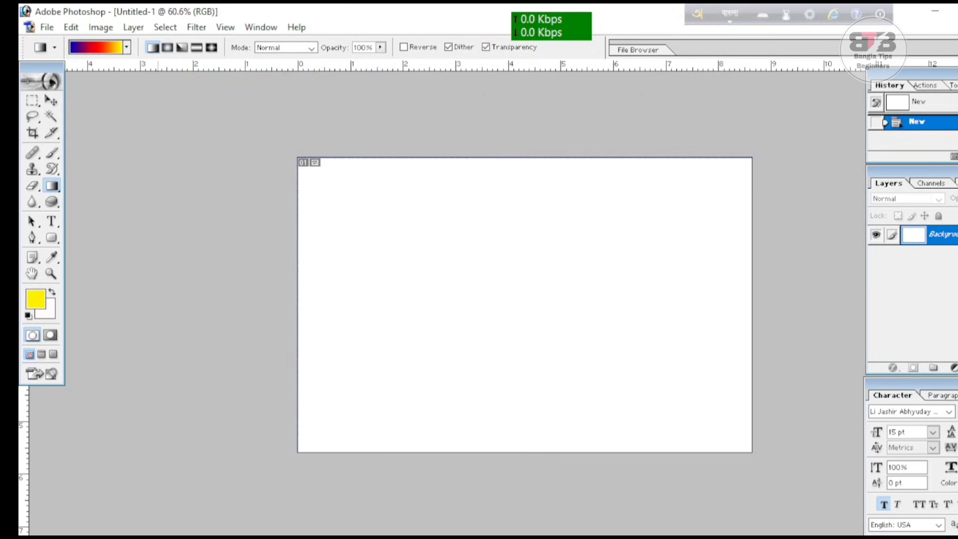
{"action": "left_click", "coordinate": [127, 50]}
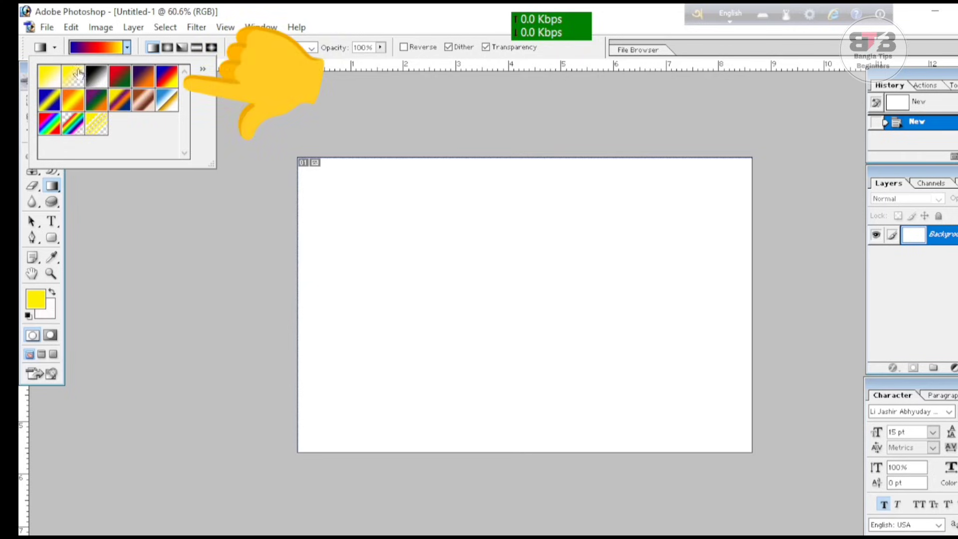
{"action": "double_click", "coordinate": [163, 83]}
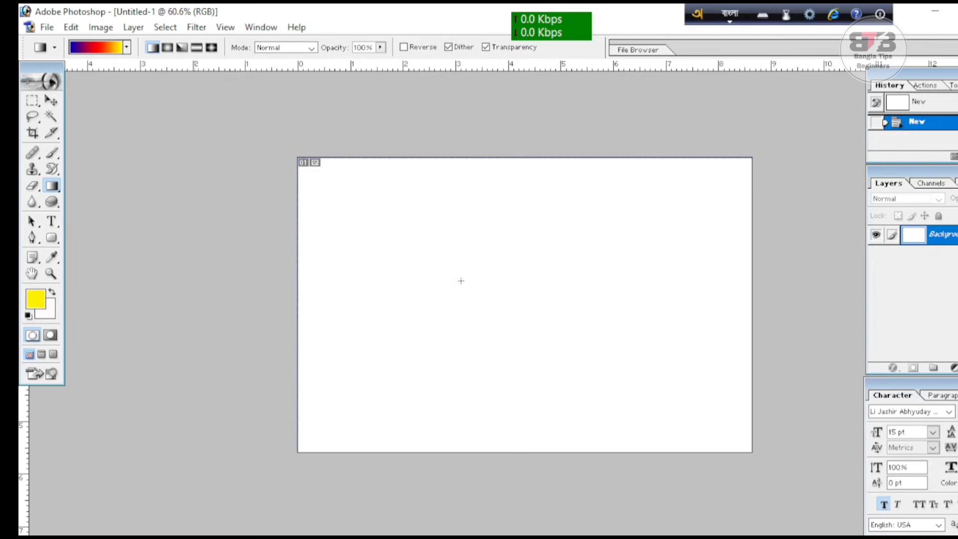
{"action": "scroll", "coordinate": [523, 205], "scroll_direction": "down", "scroll_amount": 2}
{"action": "scroll", "coordinate": [429, 272], "scroll_direction": "up", "scroll_amount": 1}
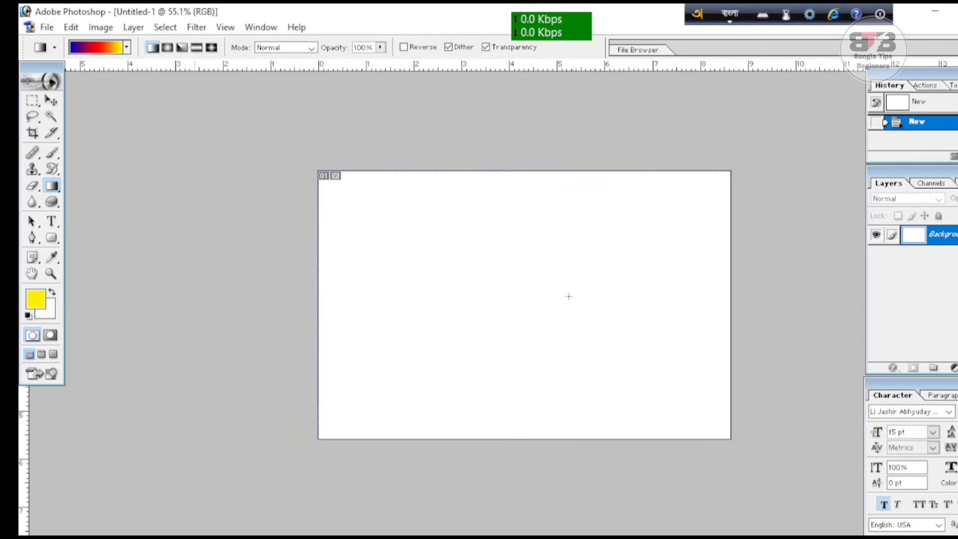
{"action": "scroll", "coordinate": [543, 203], "scroll_direction": "up", "scroll_amount": 1}
{"action": "scroll", "coordinate": [519, 245], "scroll_direction": "down", "scroll_amount": 2}
{"action": "scroll", "coordinate": [448, 252], "scroll_direction": "up", "scroll_amount": 1}
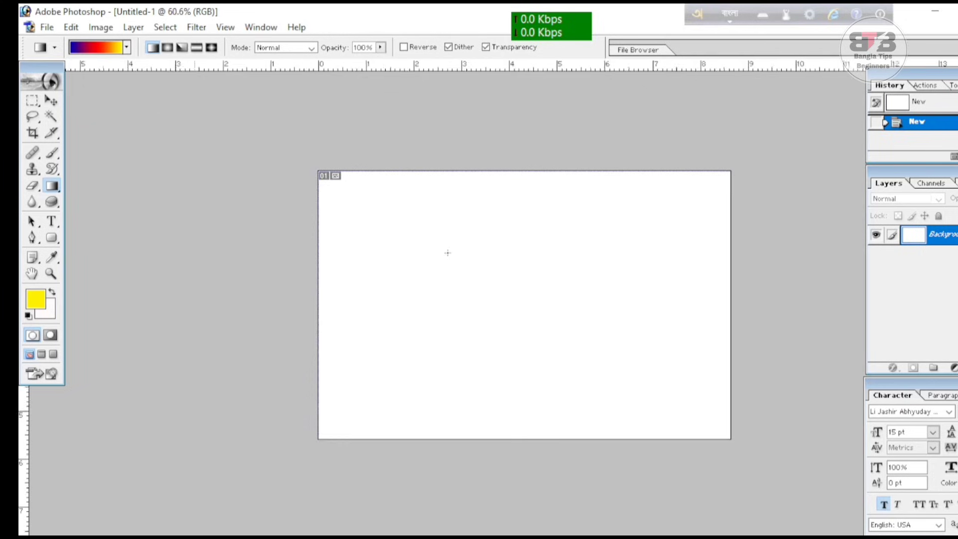
{"action": "scroll", "coordinate": [452, 259], "scroll_direction": "up", "scroll_amount": 1}
{"action": "scroll", "coordinate": [461, 272], "scroll_direction": "down", "scroll_amount": 2}
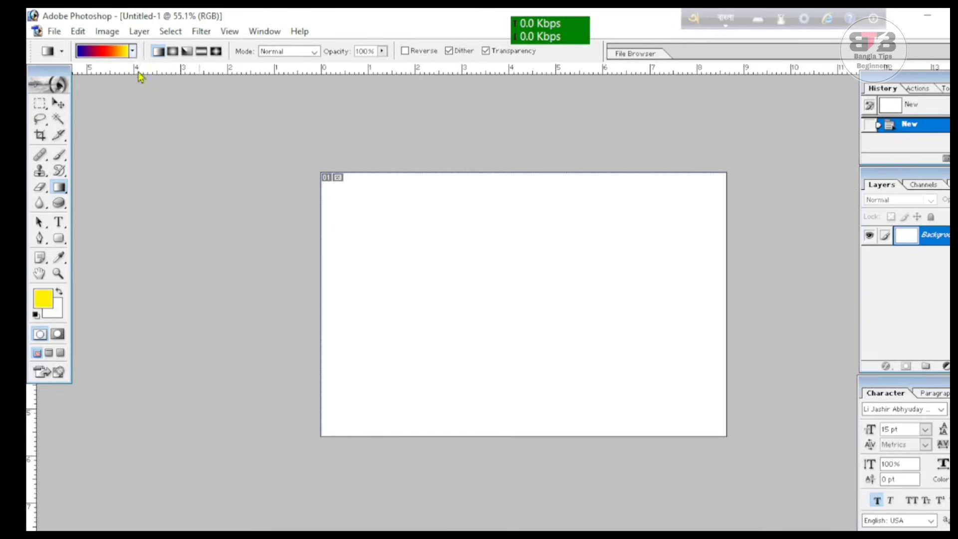
Try filling the background with the blue-red-yellow linear gradient from the canvas's top edge to its bottom edge, and undo the fill.
{"action": "left_click", "coordinate": [84, 21]}
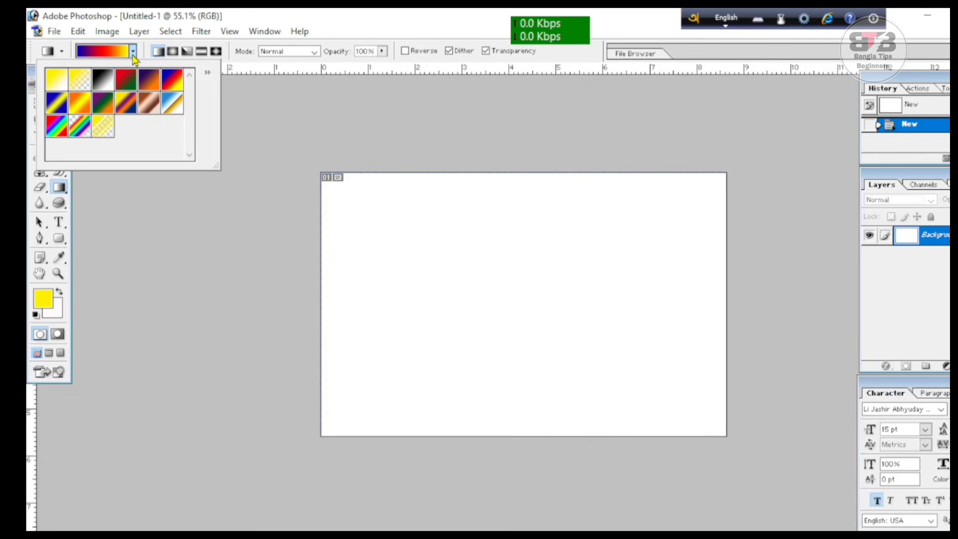
{"action": "left_click", "coordinate": [175, 86]}
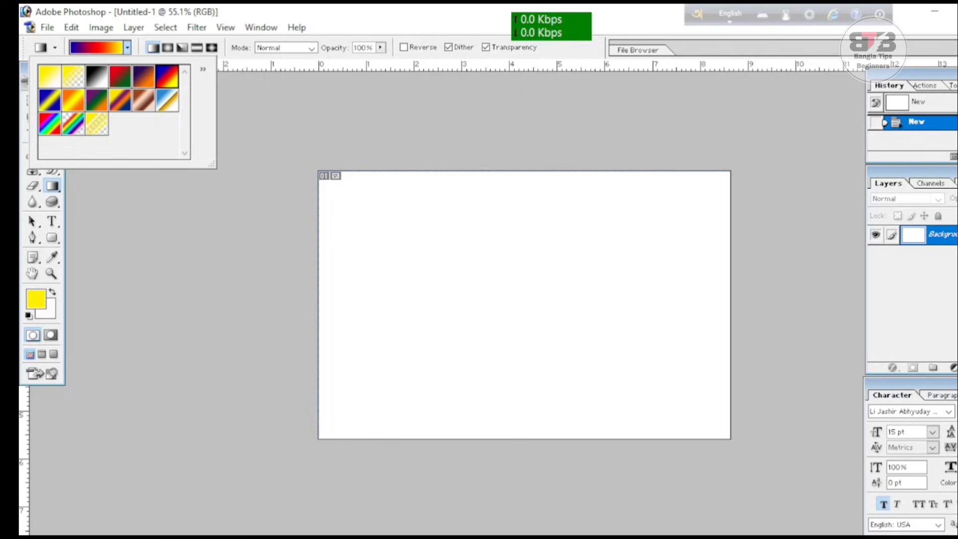
{"action": "key", "text": "Return"}
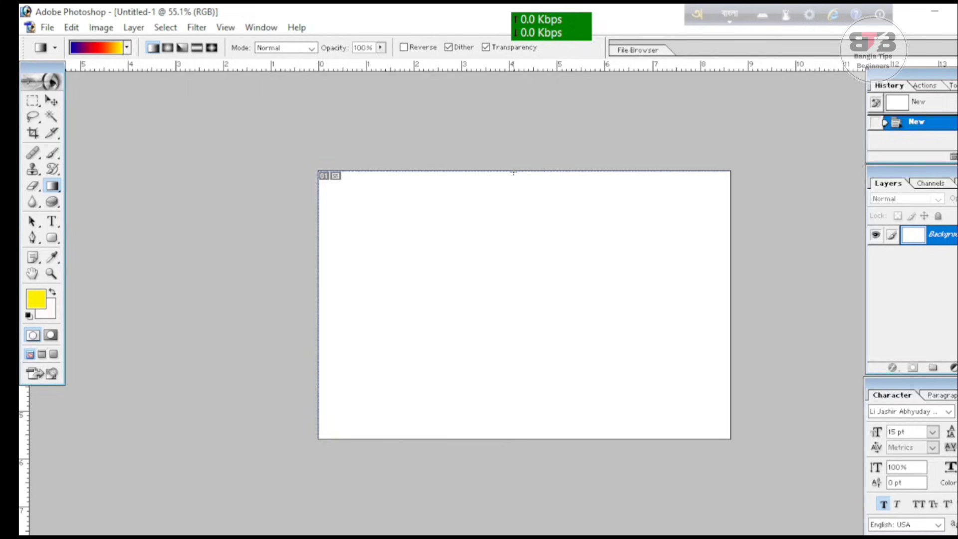
{"action": "left_click_drag", "start_coordinate": [514, 173], "coordinate": [516, 437]}
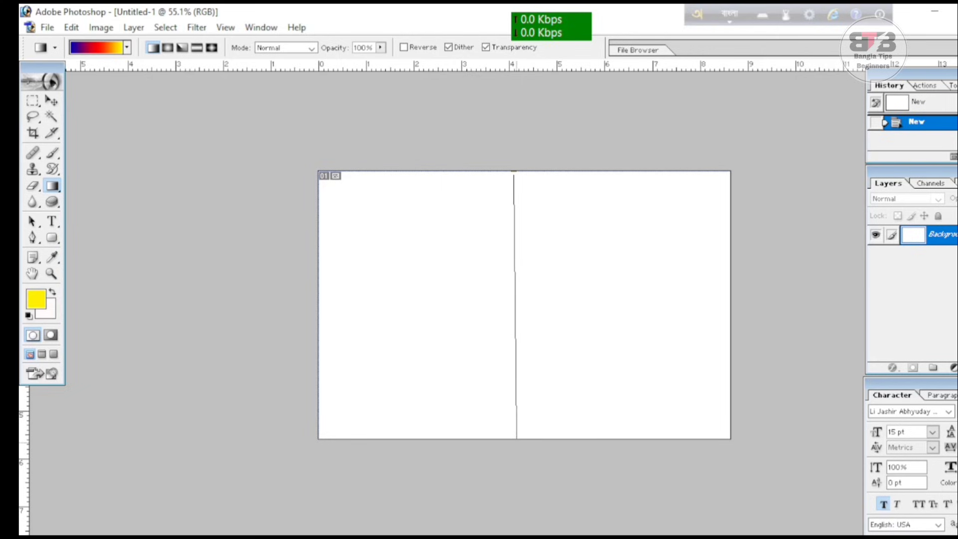
{"action": "left_click_drag", "start_coordinate": [517, 438], "coordinate": [517, 437]}
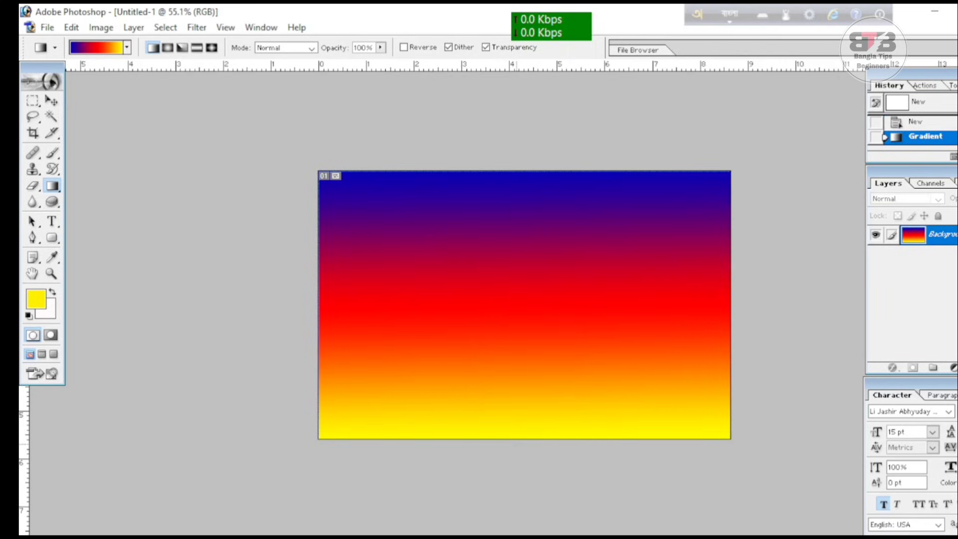
{"action": "key", "text": "ctrl+z"}
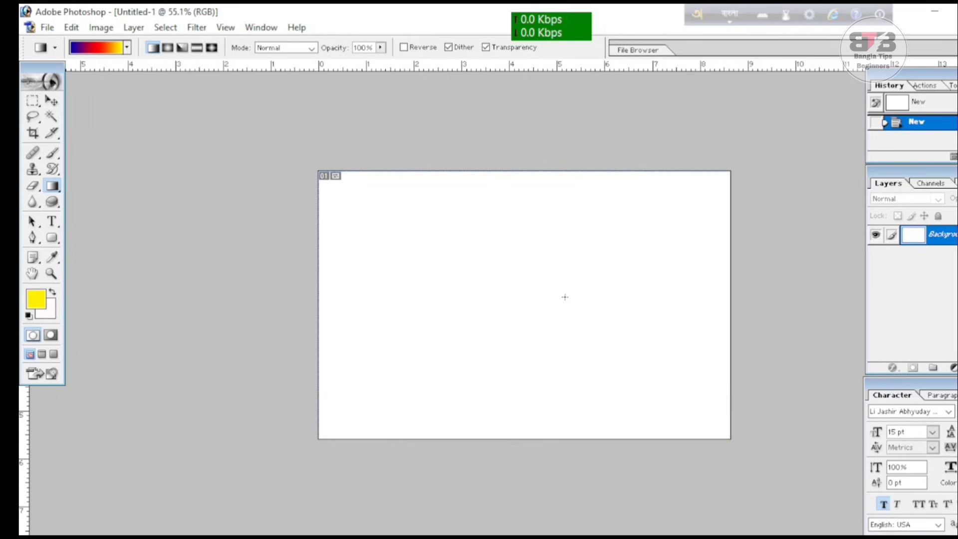
Apply the blue-red-yellow preset as a vertical linear gradient across the full canvas height, with blue at the top and yellow at the bottom.
{"action": "left_click", "coordinate": [128, 49]}
{"action": "double_click", "coordinate": [168, 80]}
{"action": "left_click_drag", "start_coordinate": [513, 172], "coordinate": [515, 439]}
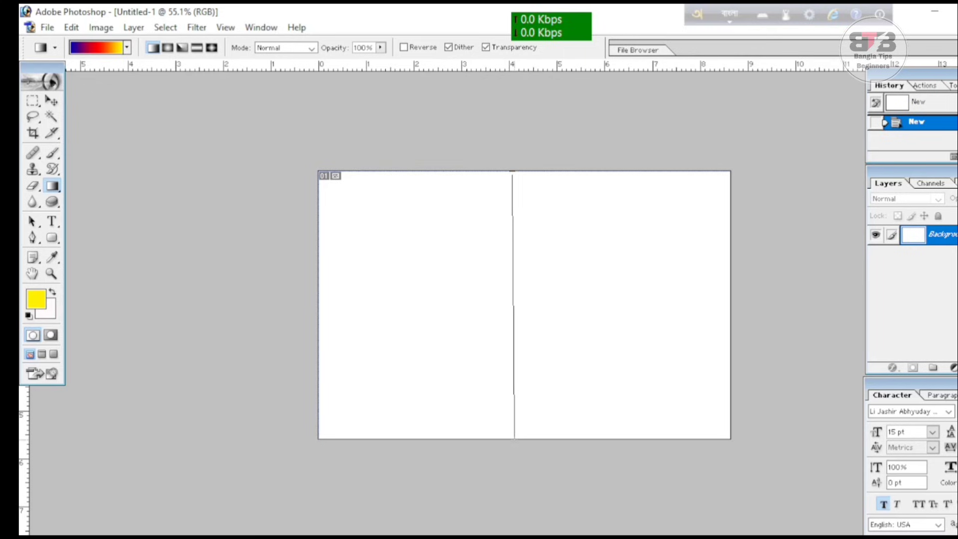
{"action": "left_click_drag", "start_coordinate": [514, 439], "coordinate": [515, 440]}
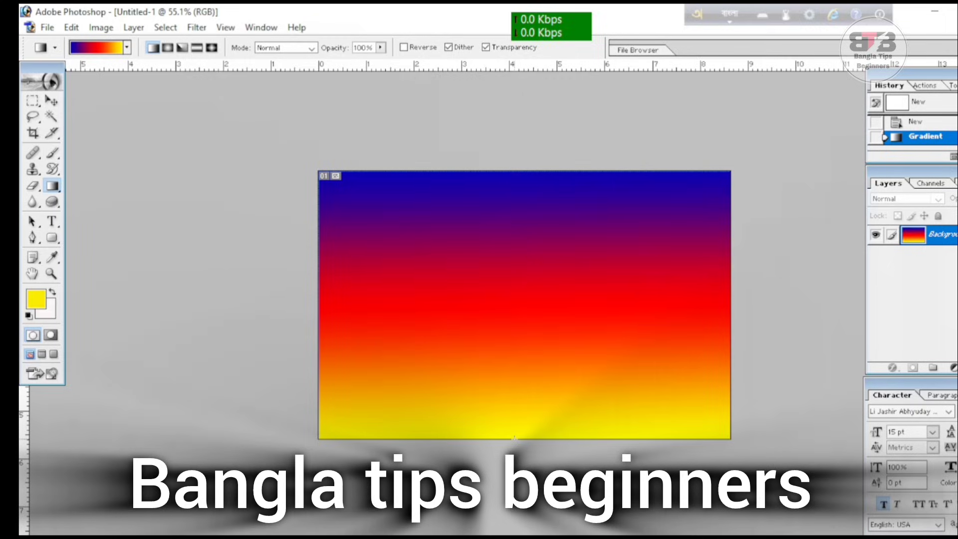
{"action": "scroll", "coordinate": [514, 438], "scroll_direction": "down", "scroll_amount": 2}
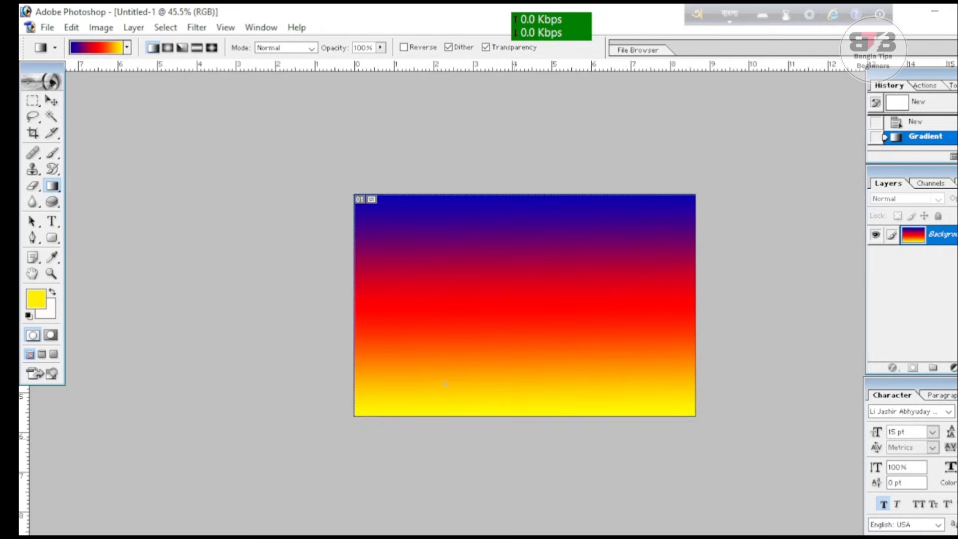
{"action": "scroll", "coordinate": [507, 238], "scroll_direction": "up", "scroll_amount": 1}
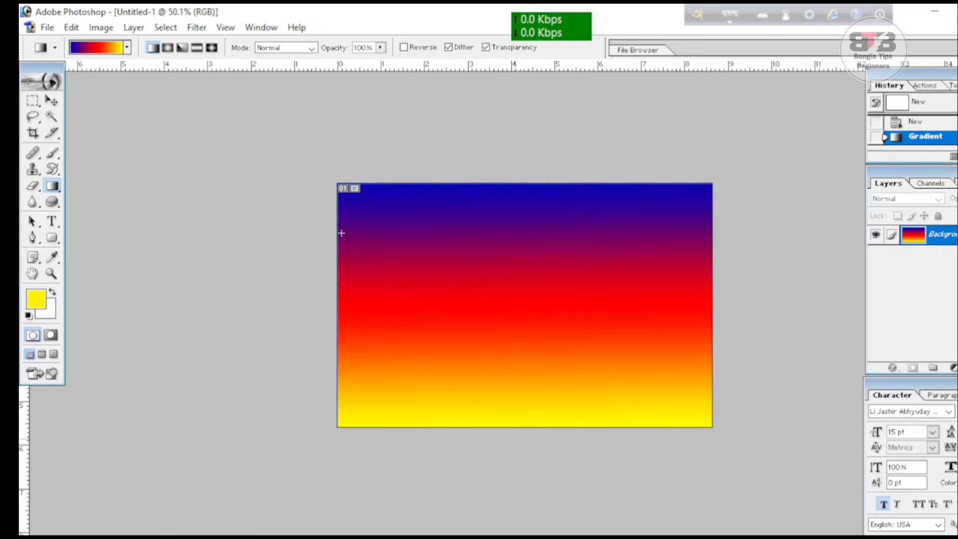
{"action": "scroll", "coordinate": [341, 234], "scroll_direction": "up", "scroll_amount": 1}
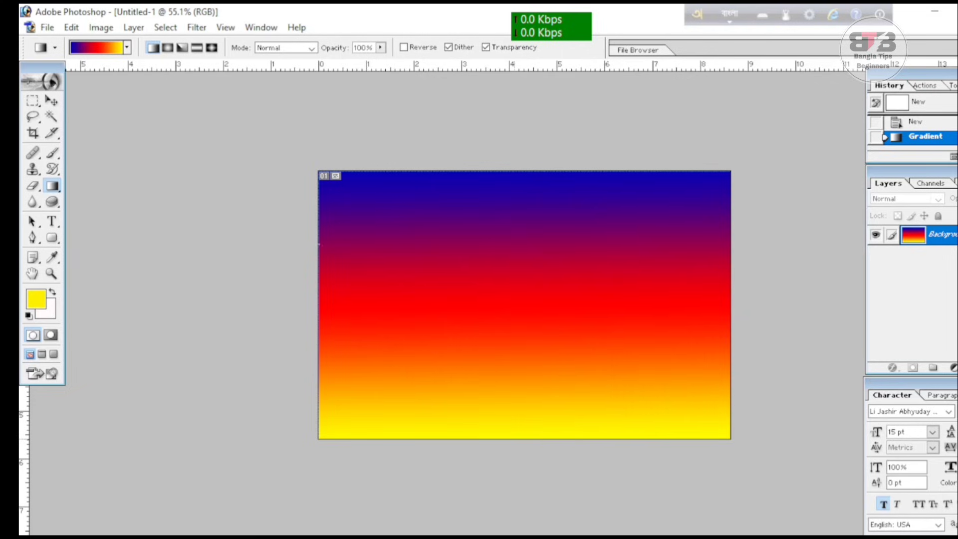
Switch the Avro keyboard output to ANSI and start a Bangla text line with the Horizontal Type Tool in the canvas's upper part.
{"action": "left_click", "coordinate": [53, 222]}
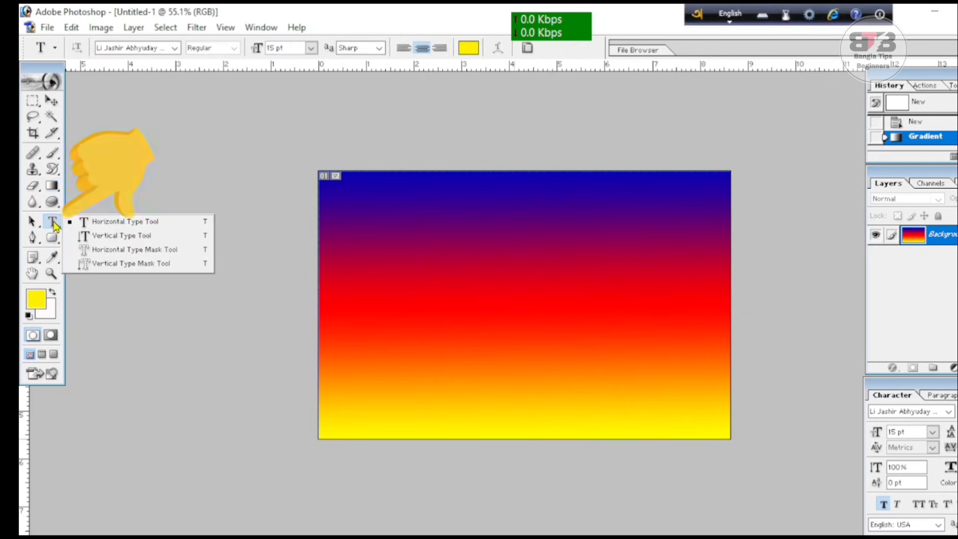
{"action": "left_click", "coordinate": [119, 224]}
{"action": "key", "text": "F12"}
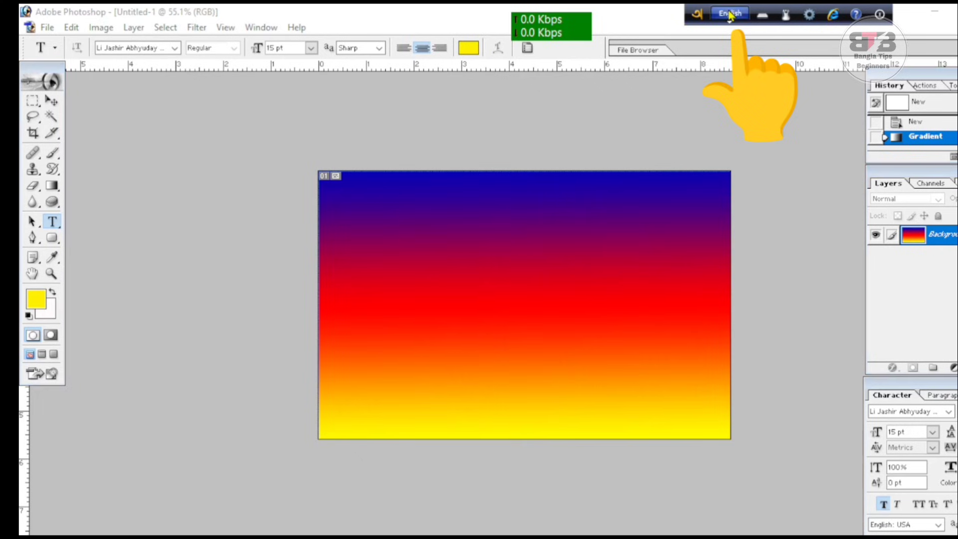
{"action": "left_click", "coordinate": [810, 15]}
{"action": "left_click", "coordinate": [824, 73]}
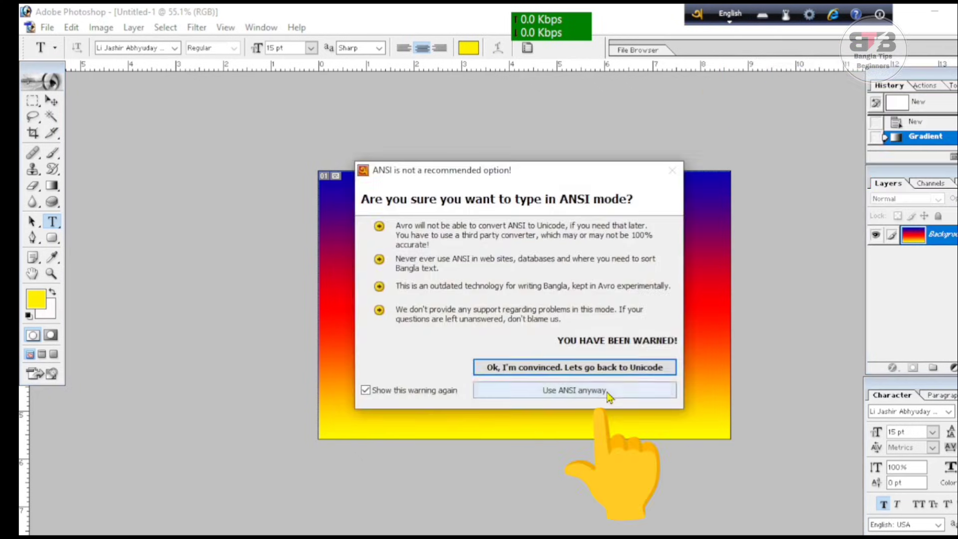
{"action": "left_click", "coordinate": [607, 391]}
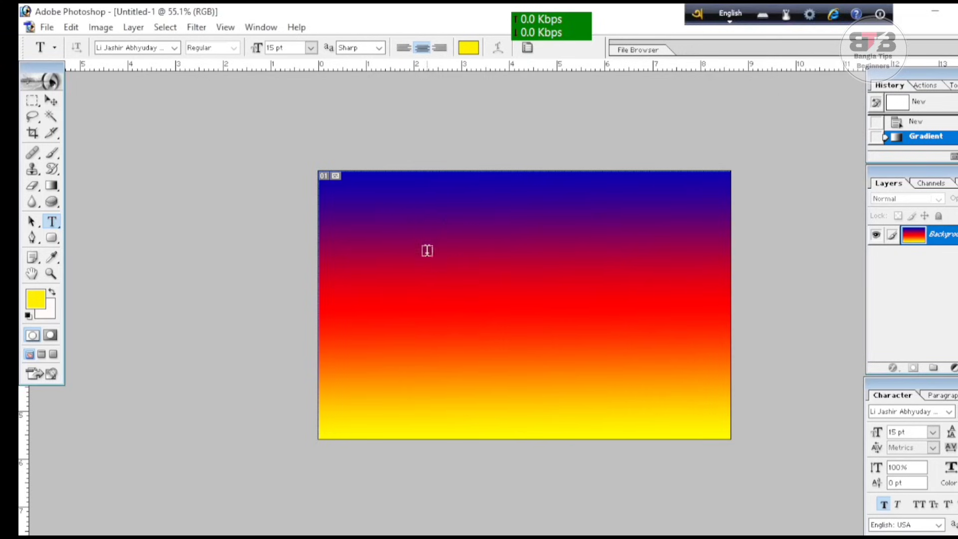
{"action": "left_click", "coordinate": [449, 228]}
{"action": "key", "text": "F12"}
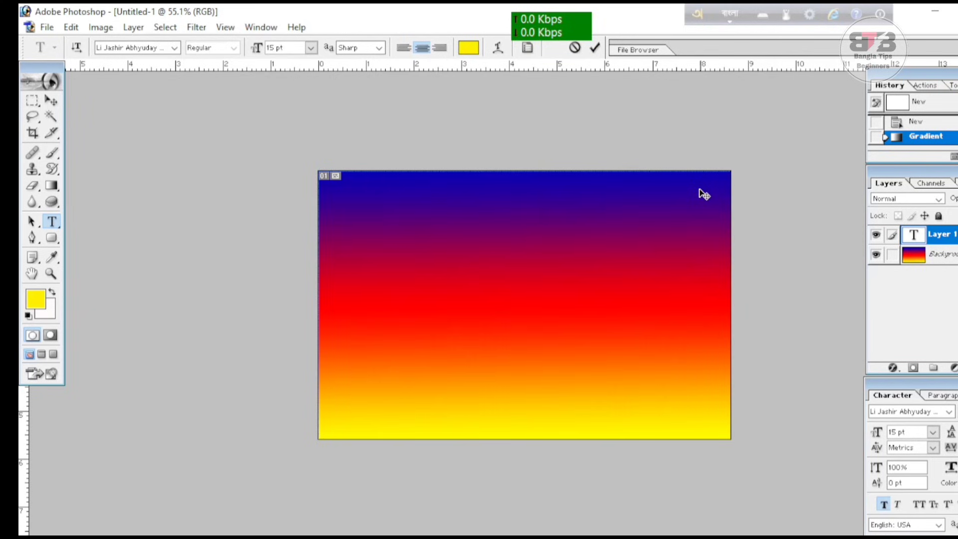
{"action": "type", "text": "0111"}
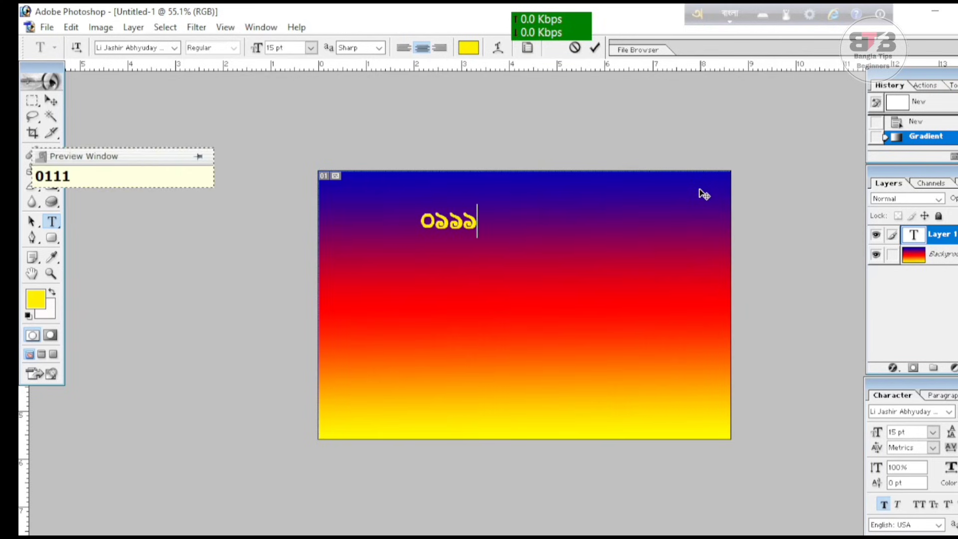
{"action": "key", "text": "BackSpace"}
{"action": "key", "text": "BackSpace"}
{"action": "key", "text": "BackSpace"}
{"action": "key", "text": "BackSpace"}
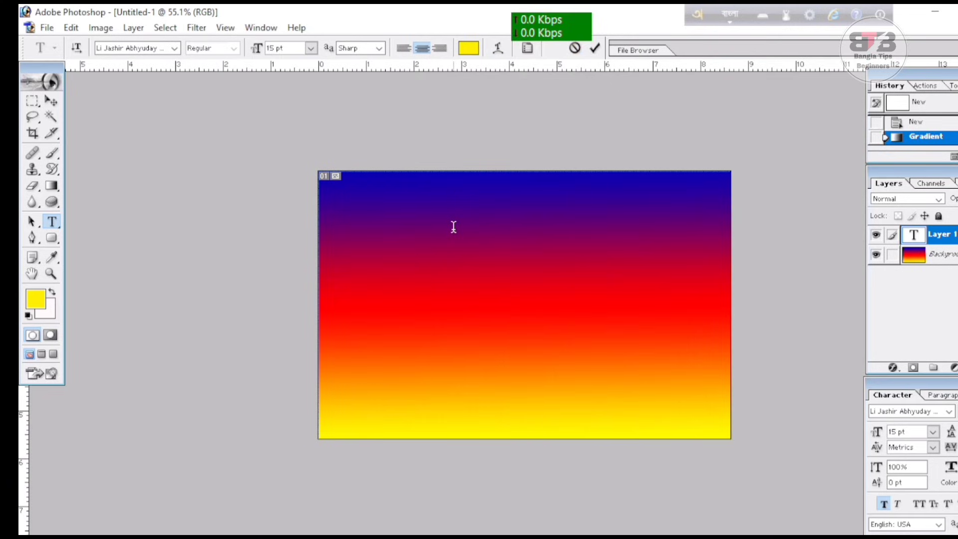
Enter the Bangla title "রেহান সাইবার ক্যাফে" phonetically, choosing the spelling ক্যাফে for the last word, and commit the text.
{"action": "type", "text": "re"}
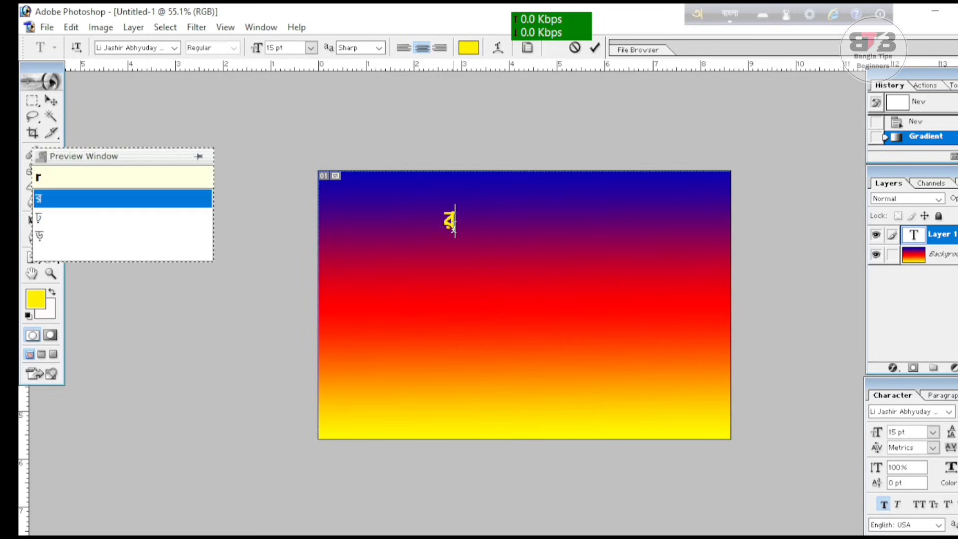
{"action": "type", "text": "han "}
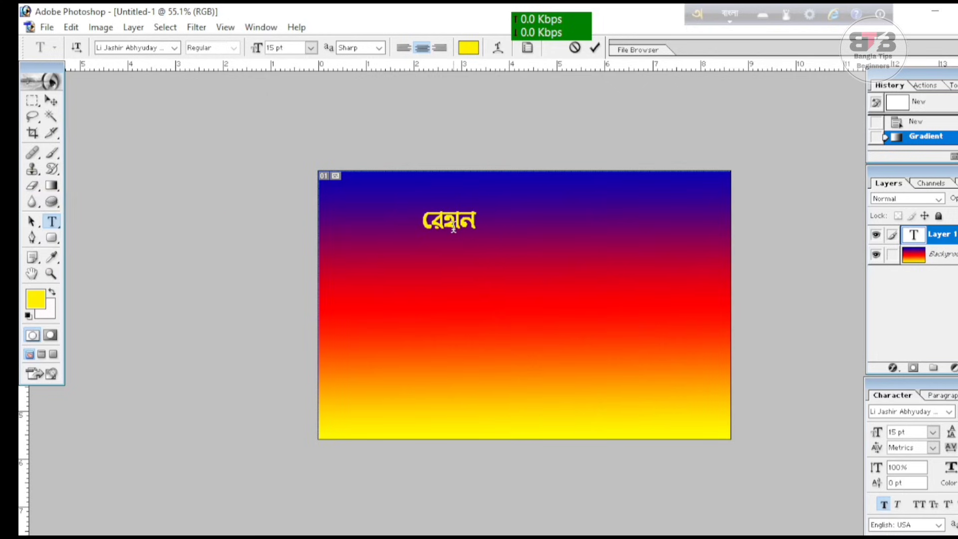
{"action": "type", "text": "saiba"}
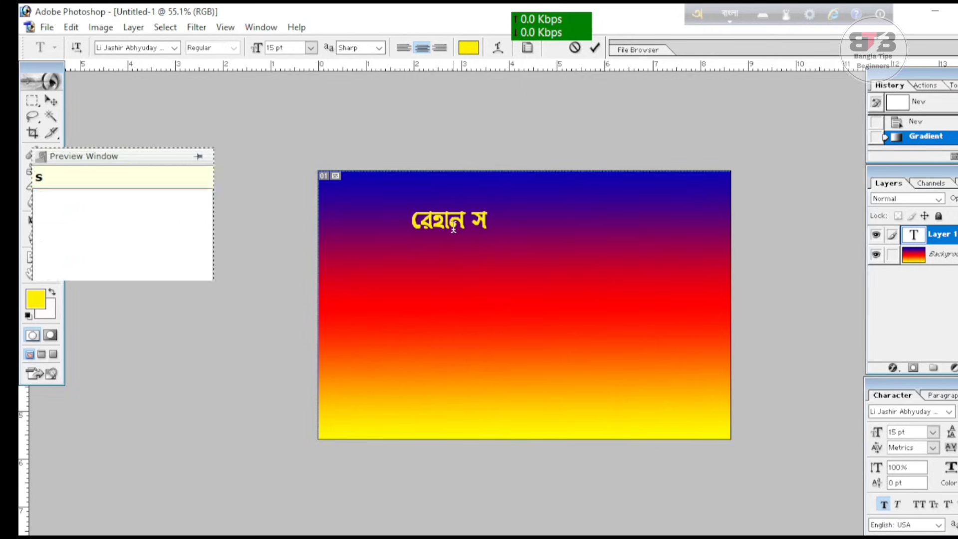
{"action": "type", "text": "r "}
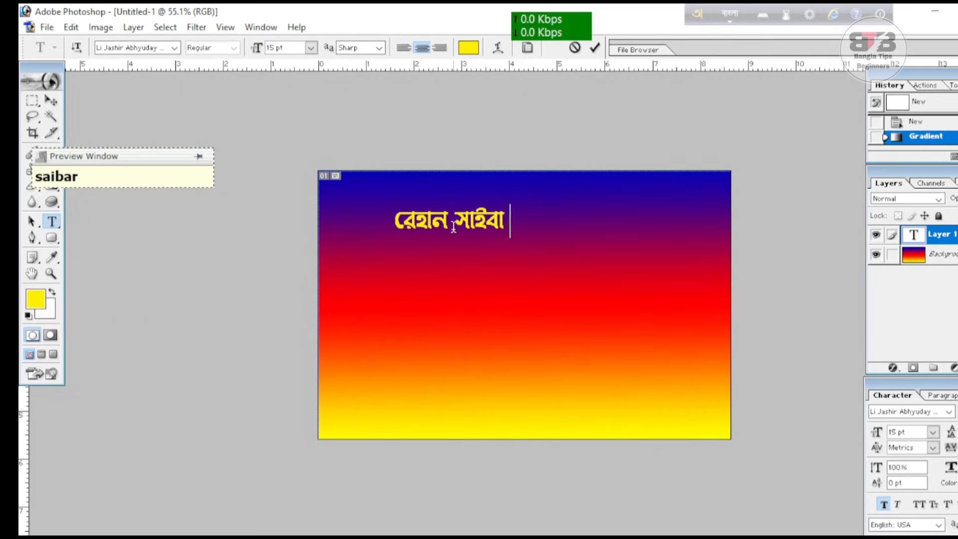
{"action": "type", "text": "ka"}
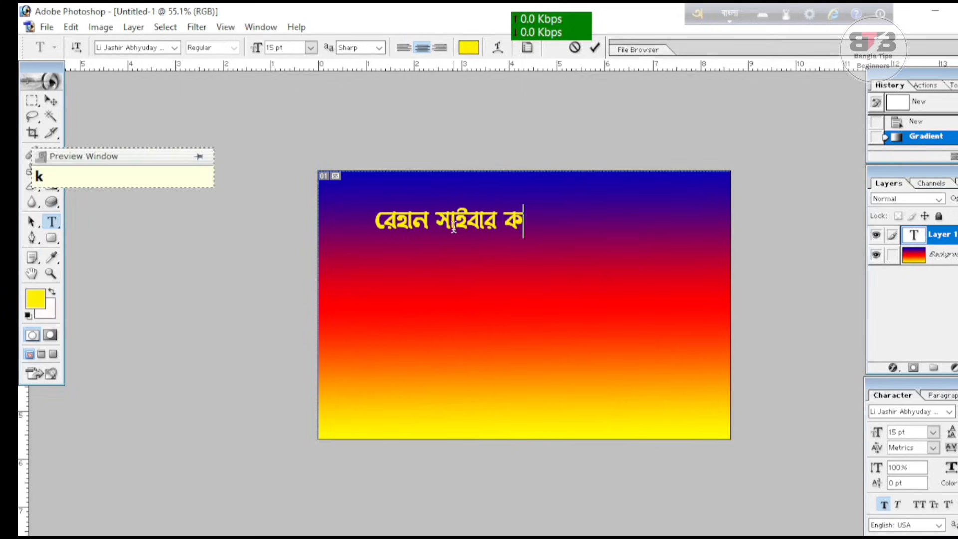
{"action": "type", "text": "f"}
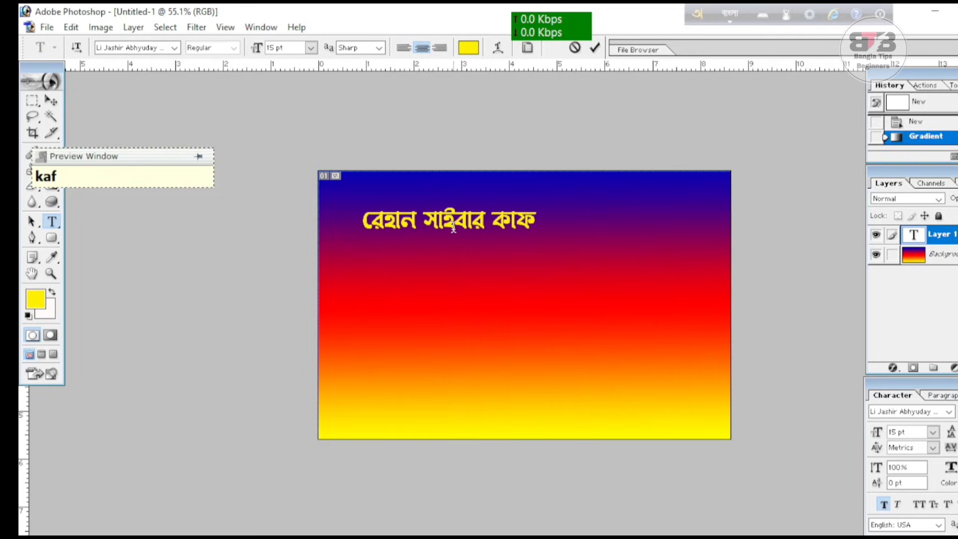
{"action": "type", "text": "e"}
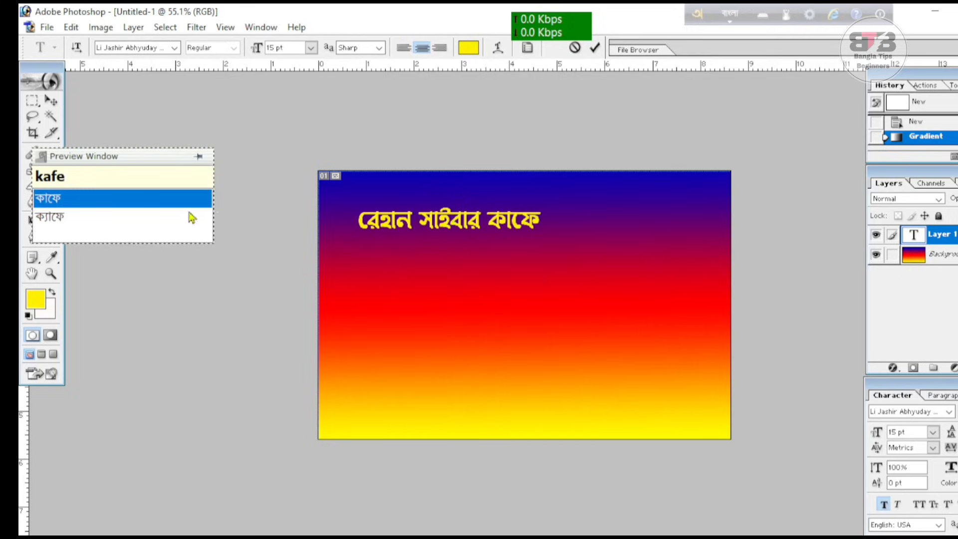
{"action": "left_click", "coordinate": [56, 223]}
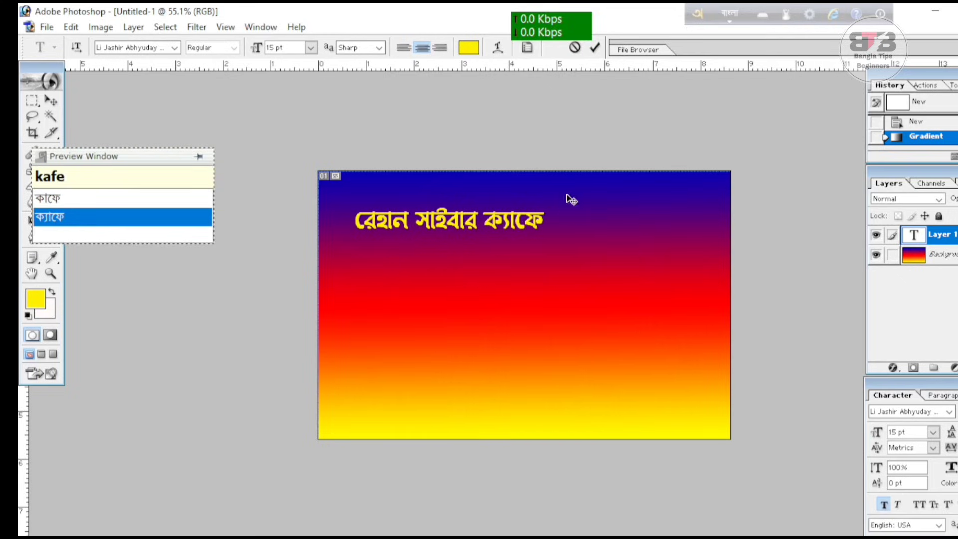
{"action": "left_click", "coordinate": [595, 48]}
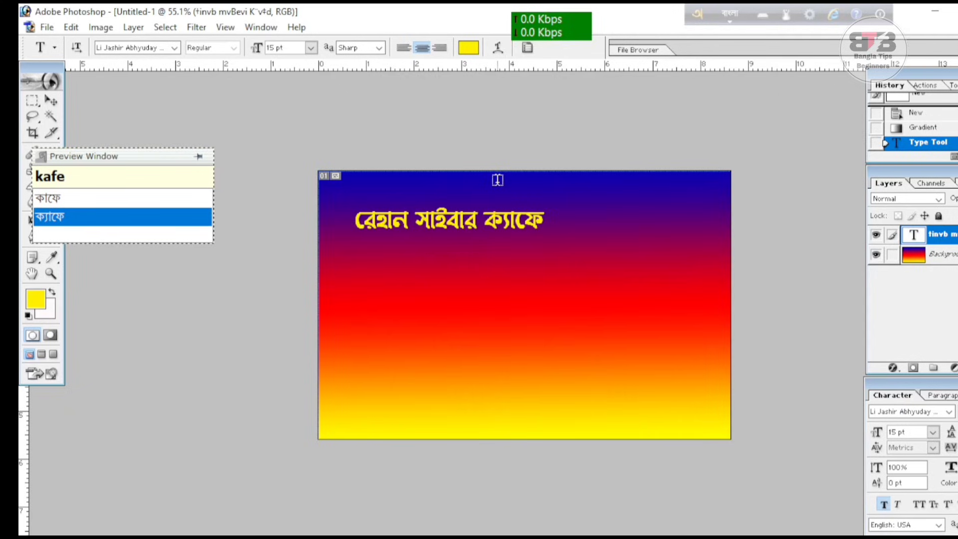
Move the Bangla title up to the canvas's top edge and enlarge it proportionally to 153.9% with Free Transform.
{"action": "left_click", "coordinate": [51, 101]}
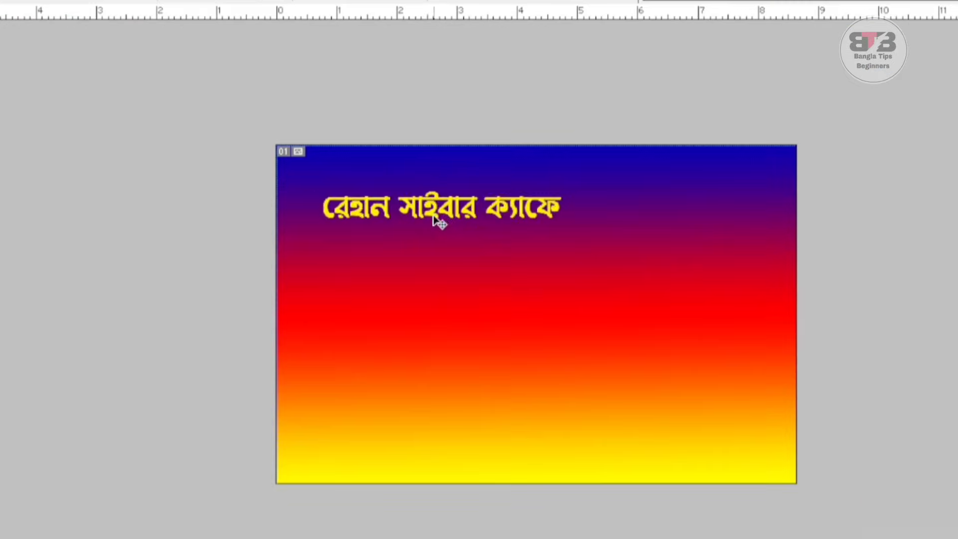
{"action": "left_click_drag", "start_coordinate": [447, 230], "coordinate": [514, 179]}
{"action": "key", "text": "ctrl+t"}
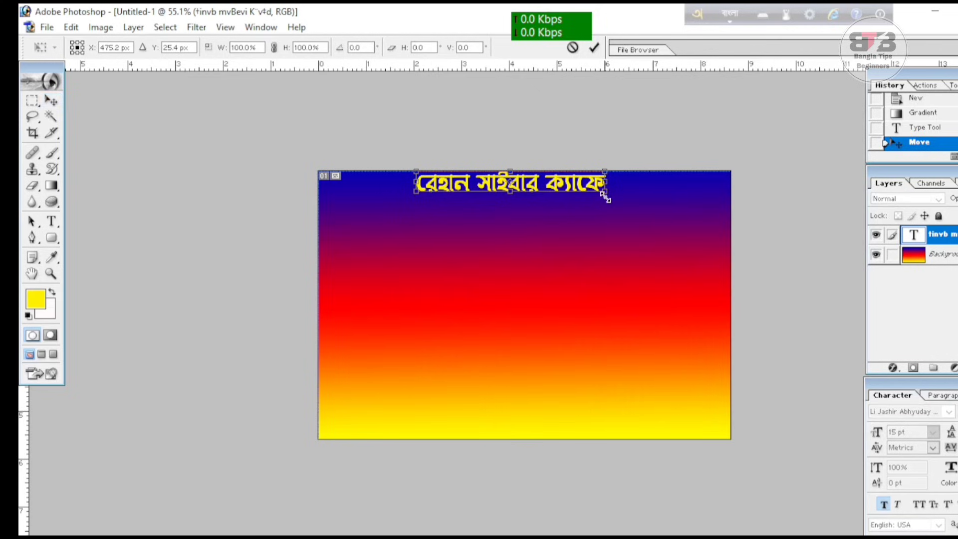
{"action": "left_click_drag", "start_coordinate": [606, 197], "coordinate": [697, 271]}
Nudge the transformed title left along the top edge until its X position is 488.5 px.
{"action": "key", "text": "Left"}
{"action": "key", "text": "Left"}
{"action": "key", "text": "Left"}
{"action": "key", "text": "Left"}
{"action": "key", "text": "Left"}
{"action": "key", "text": "Left"}
{"action": "key", "text": "Left"}
{"action": "key", "text": "Left"}
{"action": "key", "text": "Left"}
{"action": "key", "text": "Left"}
{"action": "key", "text": "Left"}
{"action": "key", "text": "Left"}
{"action": "key", "text": "Left"}
{"action": "key", "text": "Left"}
{"action": "key", "text": "Left"}
{"action": "key", "text": "Left"}
{"action": "key", "text": "Left"}
{"action": "key", "text": "Left"}
{"action": "key", "text": "Left"}
{"action": "key", "text": "Left"}
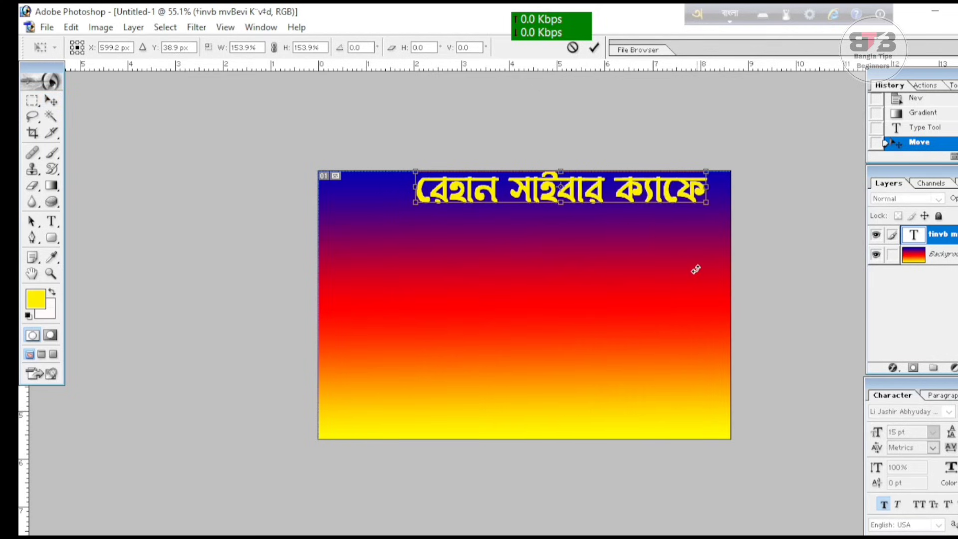
{"action": "key", "text": "Left"}
{"action": "key", "text": "Left"}
{"action": "key", "text": "Left"}
{"action": "key", "text": "Left"}
{"action": "key", "text": "Left"}
{"action": "key", "text": "Left"}
{"action": "key", "text": "Left"}
{"action": "key", "text": "Left"}
{"action": "key", "text": "Left"}
{"action": "key", "text": "Left"}
{"action": "key", "text": "Left"}
{"action": "key", "text": "Left"}
{"action": "key", "text": "Left"}
{"action": "key", "text": "Left"}
{"action": "key", "text": "Left"}
{"action": "key", "text": "Left"}
{"action": "key", "text": "Left"}
{"action": "key", "text": "Left"}
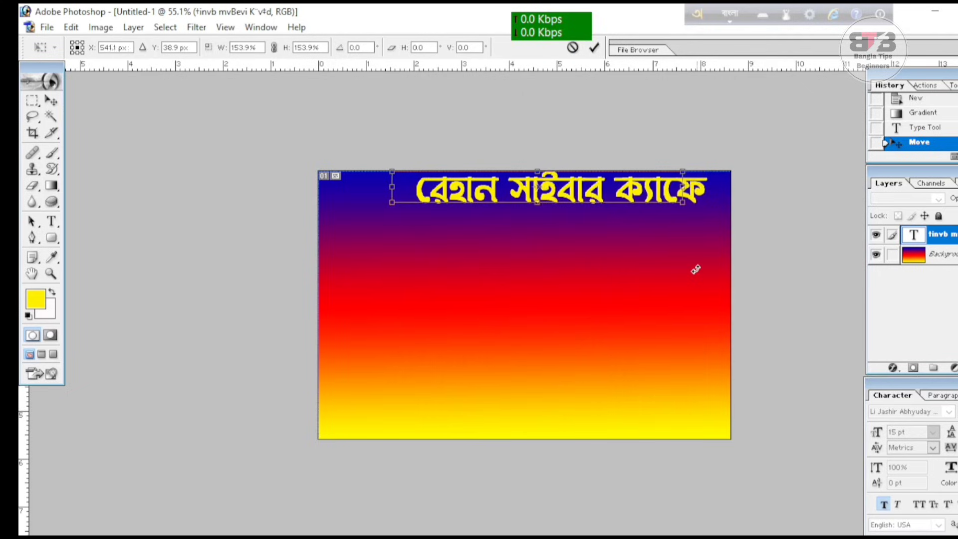
{"action": "key", "text": "Left"}
{"action": "key", "text": "Left"}
{"action": "key", "text": "Left"}
{"action": "key", "text": "Left"}
{"action": "key", "text": "Left"}
{"action": "key", "text": "Left"}
{"action": "key", "text": "Left"}
{"action": "key", "text": "Left"}
{"action": "key", "text": "Left"}
{"action": "key", "text": "Left"}
{"action": "key", "text": "Left"}
{"action": "key", "text": "Left"}
{"action": "key", "text": "Left"}
{"action": "key", "text": "Left"}
{"action": "key", "text": "Left"}
{"action": "key", "text": "Left"}
{"action": "key", "text": "Left"}
{"action": "key", "text": "Left"}
{"action": "key", "text": "Left"}
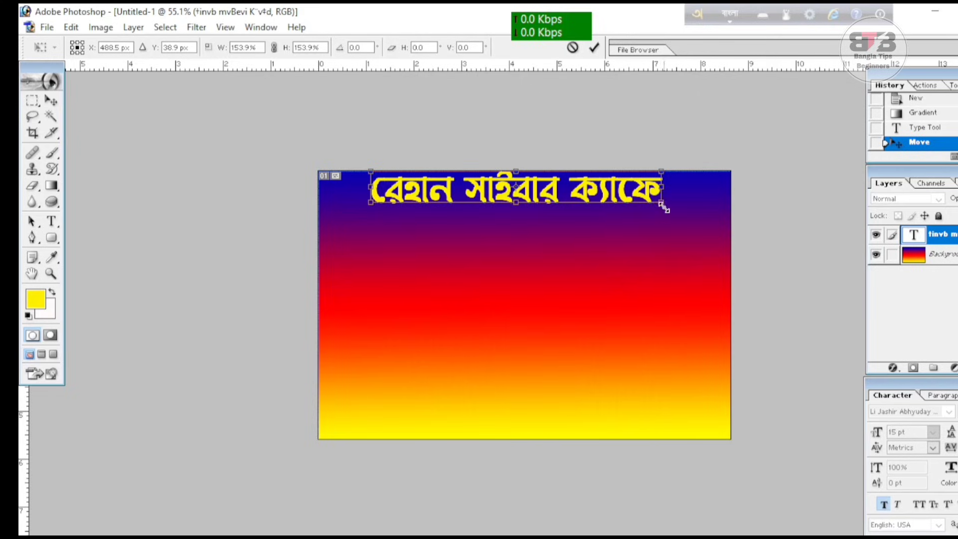
Enlarge the title proportionally to 175.6%, centre it horizontally at X 512.0 px, and apply the transform.
{"action": "left_click_drag", "start_coordinate": [663, 209], "coordinate": [700, 242]}
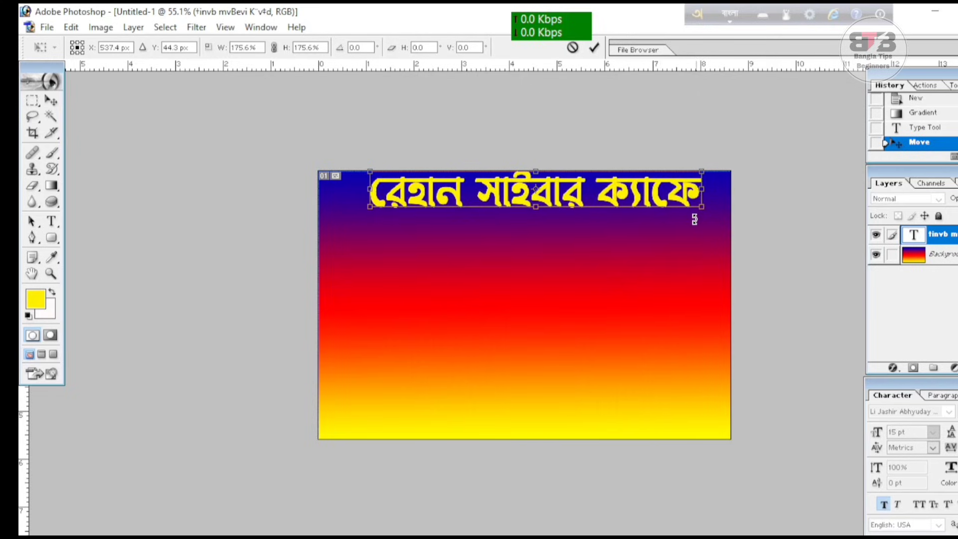
{"action": "key", "text": "Left"}
{"action": "key", "text": "Left"}
{"action": "key", "text": "Left"}
{"action": "key", "text": "Left"}
{"action": "key", "text": "Left"}
{"action": "key", "text": "Left"}
{"action": "key", "text": "Left"}
{"action": "key", "text": "Left"}
{"action": "key", "text": "Left"}
{"action": "key", "text": "Left"}
{"action": "key", "text": "Left"}
{"action": "key", "text": "Left"}
{"action": "key", "text": "Left"}
{"action": "key", "text": "Left"}
{"action": "key", "text": "Left"}
{"action": "key", "text": "Left"}
{"action": "key", "text": "Left"}
{"action": "key", "text": "Left"}
{"action": "key", "text": "Left"}
{"action": "key", "text": "Left"}
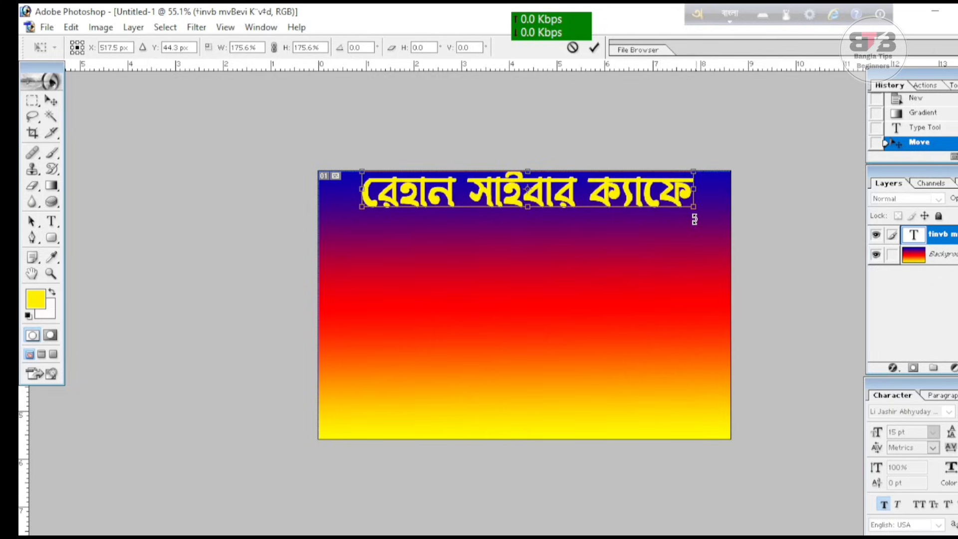
{"action": "key", "text": "Left"}
{"action": "key", "text": "Left"}
{"action": "key", "text": "Left"}
{"action": "key", "text": "Left"}
{"action": "key", "text": "Left"}
{"action": "key", "text": "Left"}
{"action": "key", "text": "Left"}
{"action": "key", "text": "Left"}
{"action": "key", "text": "Left"}
{"action": "key", "text": "Left"}
{"action": "key", "text": "Left"}
{"action": "key", "text": "Left"}
{"action": "key", "text": "Left"}
{"action": "key", "text": "Left"}
{"action": "key", "text": "Left"}
{"action": "key", "text": "Left"}
{"action": "key", "text": "Left"}
{"action": "key", "text": "Left"}
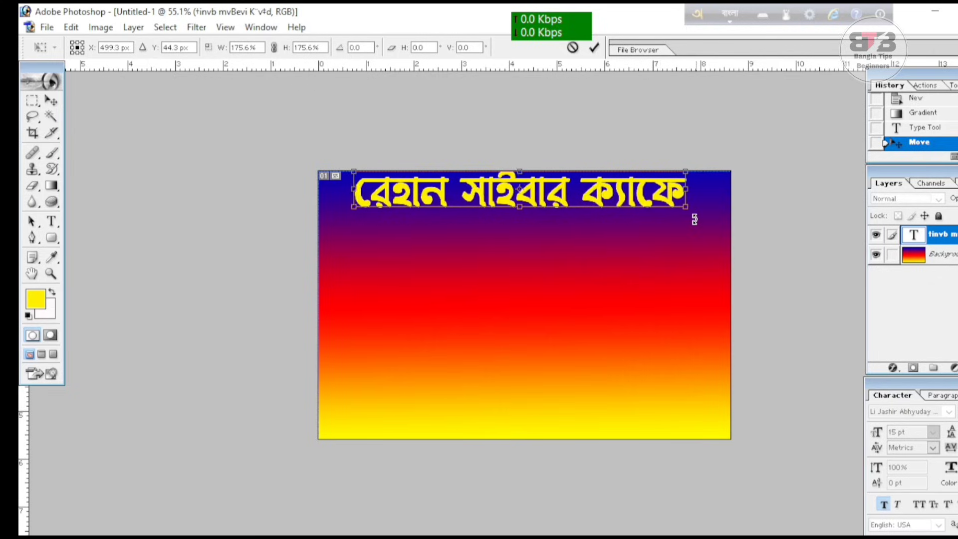
{"action": "key", "text": "Left"}
{"action": "key", "text": "Left"}
{"action": "key", "text": "Left"}
{"action": "key", "text": "Left"}
{"action": "key", "text": "Right"}
{"action": "key", "text": "Right"}
{"action": "key", "text": "Right"}
{"action": "key", "text": "Right"}
{"action": "key", "text": "Right"}
{"action": "key", "text": "Right"}
{"action": "key", "text": "Right"}
{"action": "key", "text": "Right"}
{"action": "key", "text": "Right"}
{"action": "key", "text": "Right"}
{"action": "key", "text": "Right"}
{"action": "key", "text": "Right"}
{"action": "key", "text": "Right"}
{"action": "key", "text": "Right"}
{"action": "key", "text": "Right"}
{"action": "key", "text": "Right"}
{"action": "key", "text": "Right"}
{"action": "key", "text": "Right"}
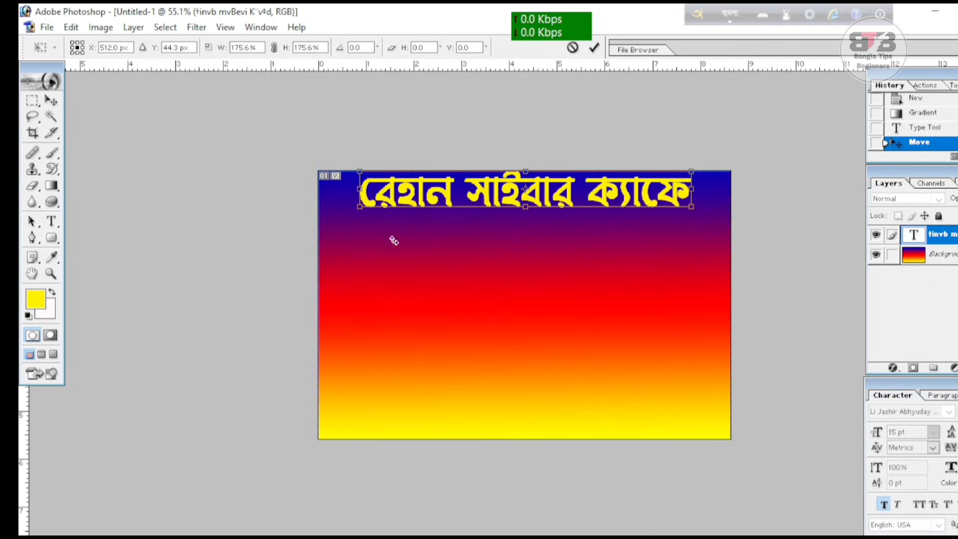
{"action": "left_click", "coordinate": [595, 48]}
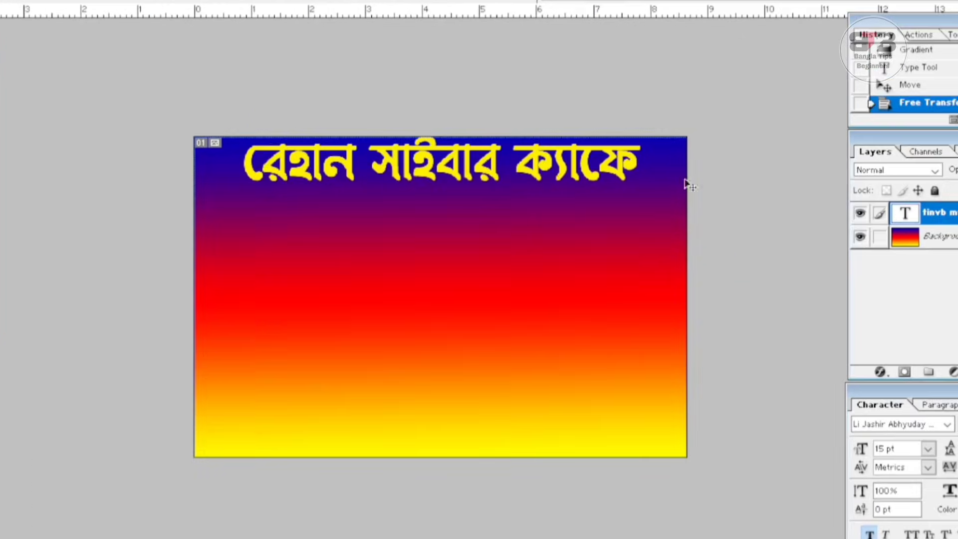
Add a Drop Shadow layer style with 100% opacity to the title text layer.
{"action": "left_click", "coordinate": [883, 374]}
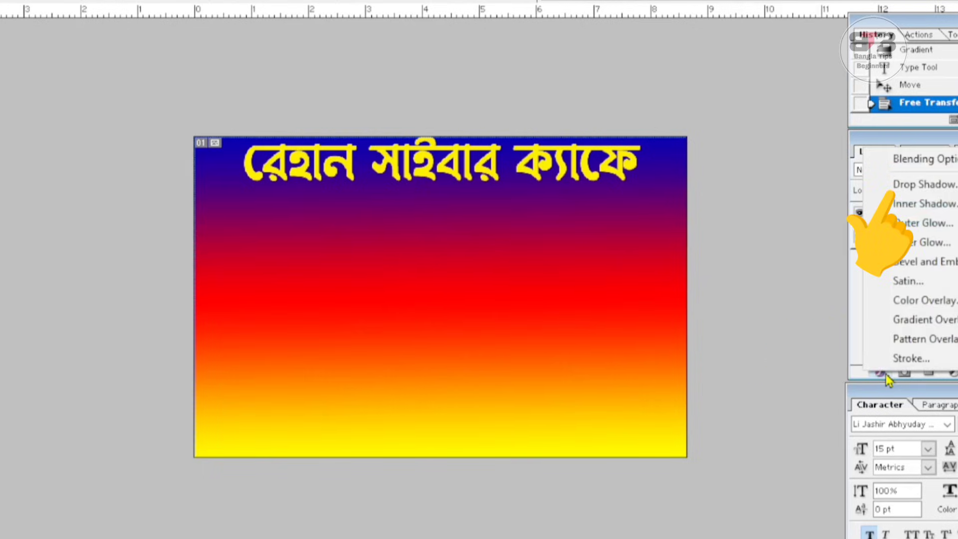
{"action": "left_click", "coordinate": [925, 189]}
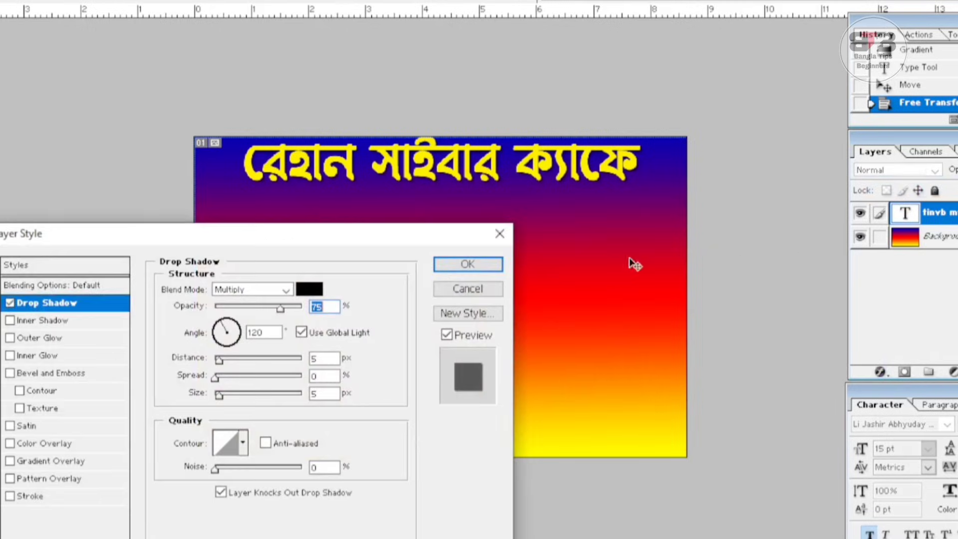
{"action": "left_click_drag", "start_coordinate": [365, 242], "coordinate": [402, 197]}
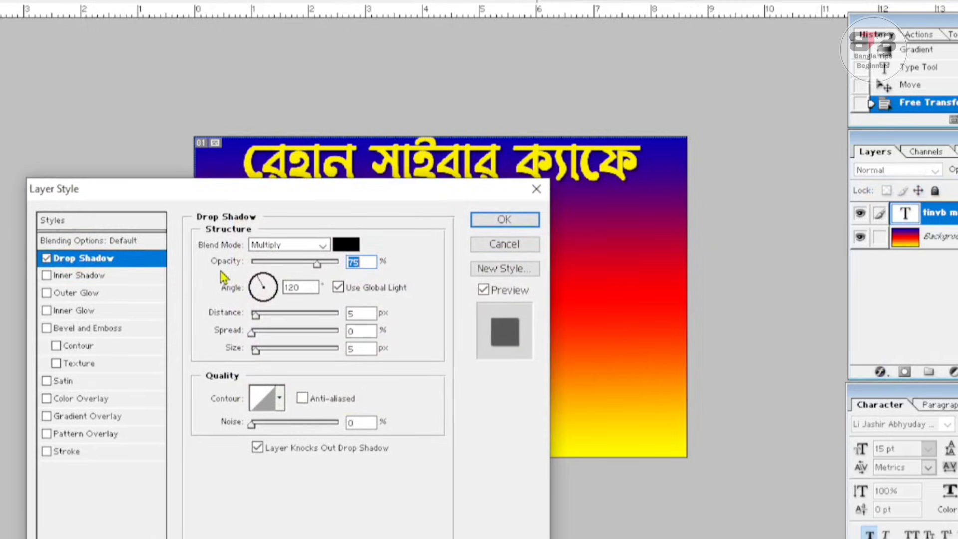
{"action": "left_click_drag", "start_coordinate": [319, 266], "coordinate": [345, 272]}
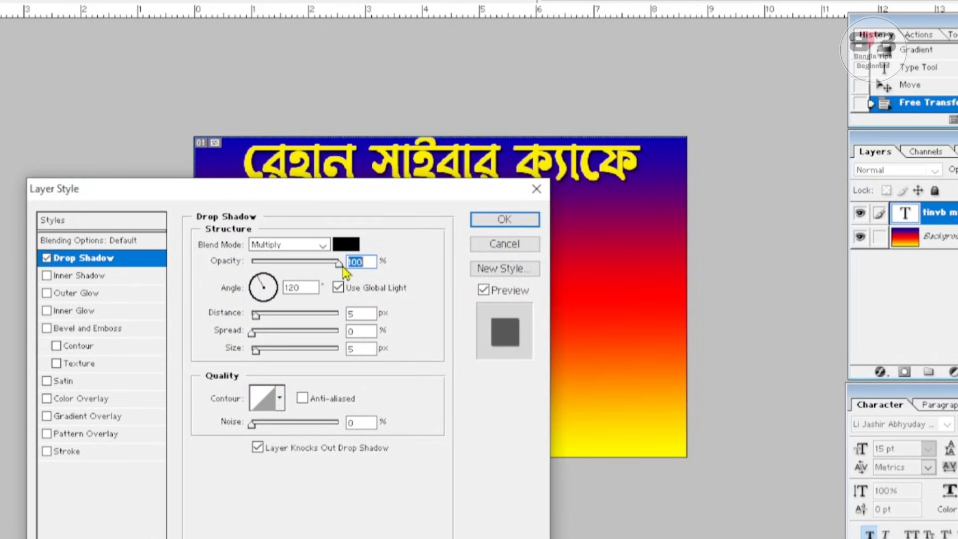
{"action": "left_click", "coordinate": [504, 220]}
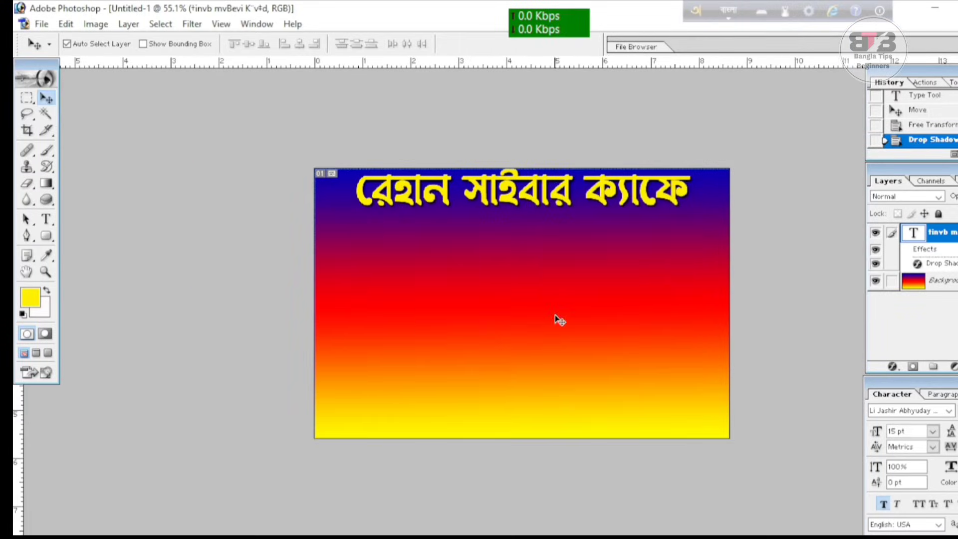
Start a new text layer below the title and set its font size to 15 pt.
{"action": "left_click", "coordinate": [44, 220]}
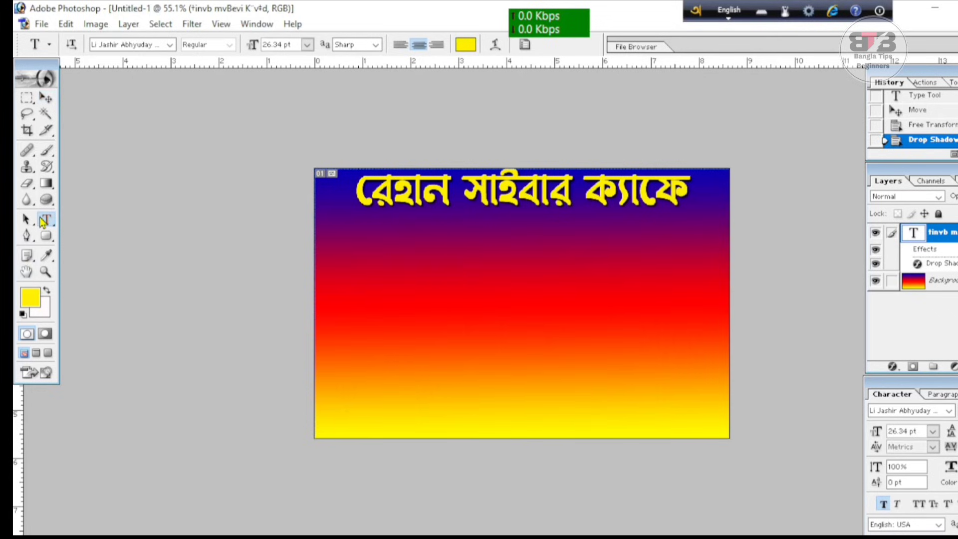
{"action": "left_click", "coordinate": [430, 259]}
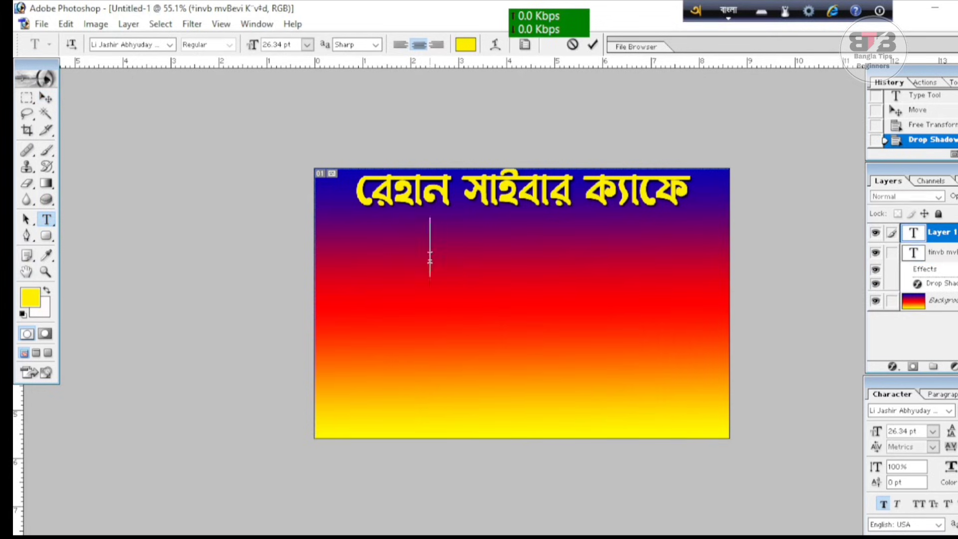
{"action": "left_click", "coordinate": [256, 47]}
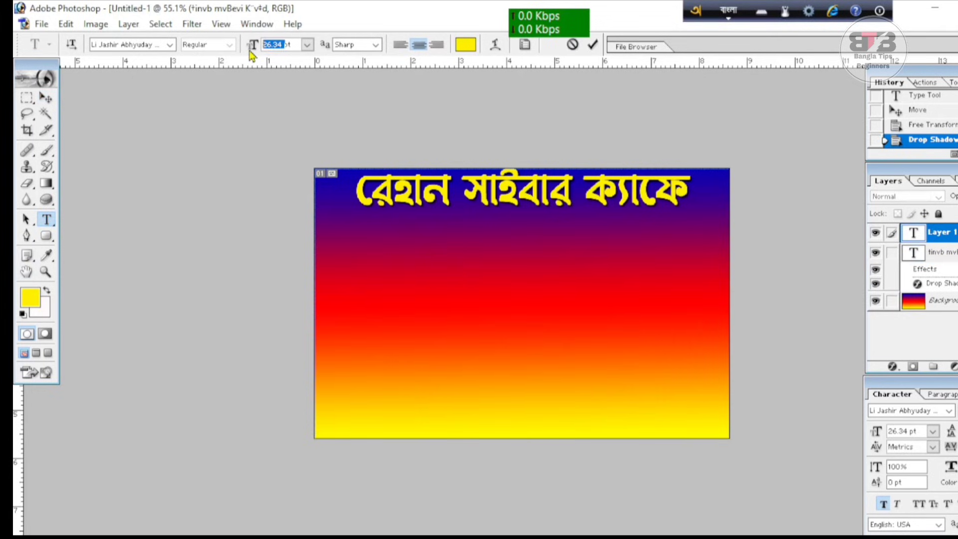
{"action": "type", "text": "15"}
{"action": "key", "text": "Return"}
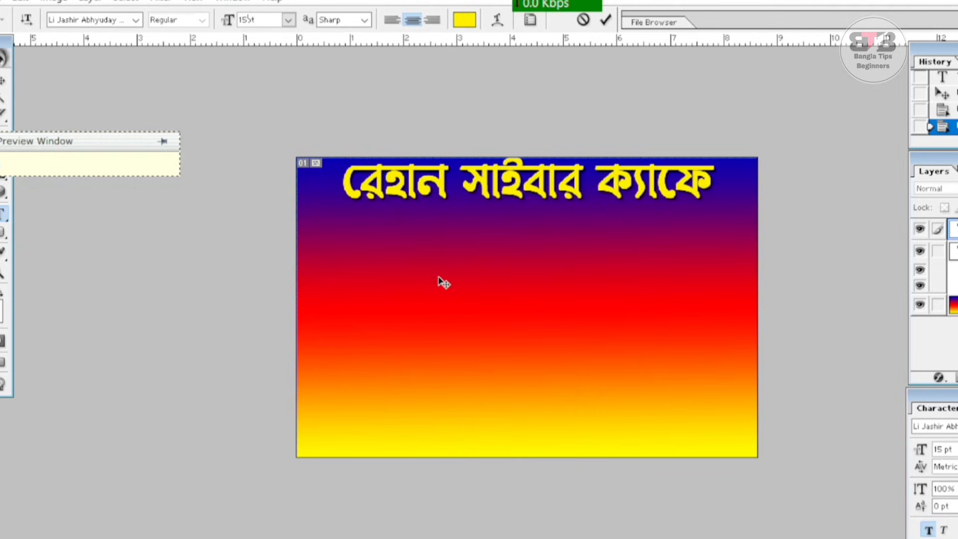
{"action": "left_click", "coordinate": [417, 231]}
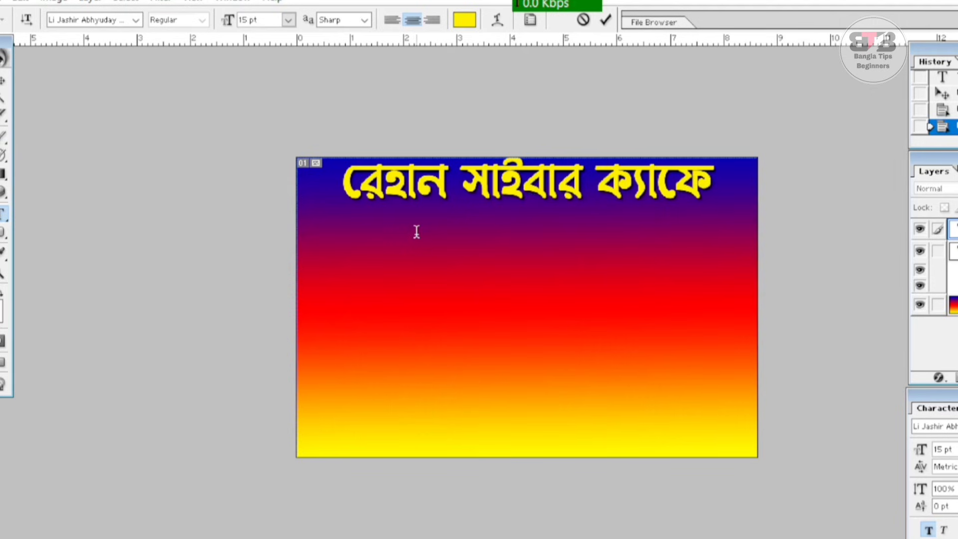
Enter the café's address in Bangla, place the line centred directly beneath the title, and commit the text.
{"action": "type", "text": "ভরতপুর"}
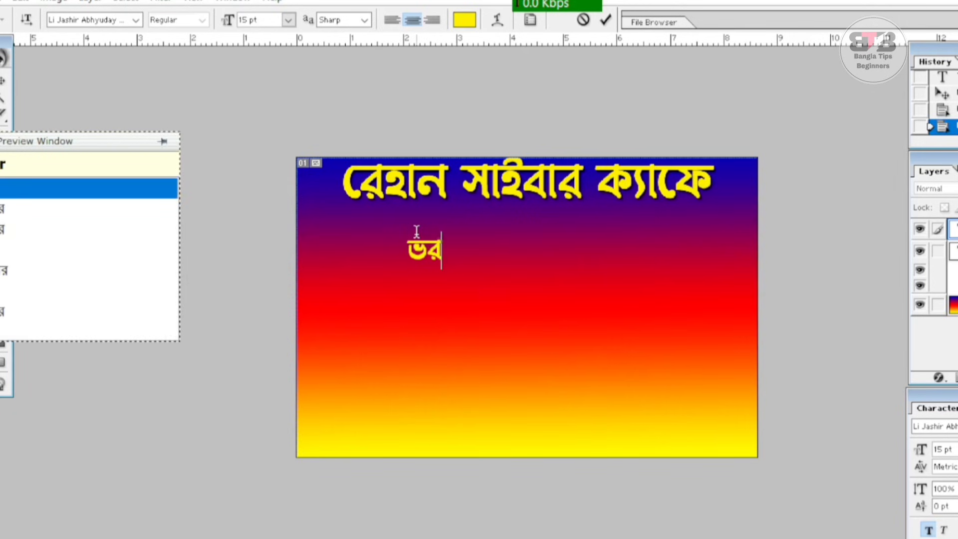
{"action": "type", "text": " উত্ত"}
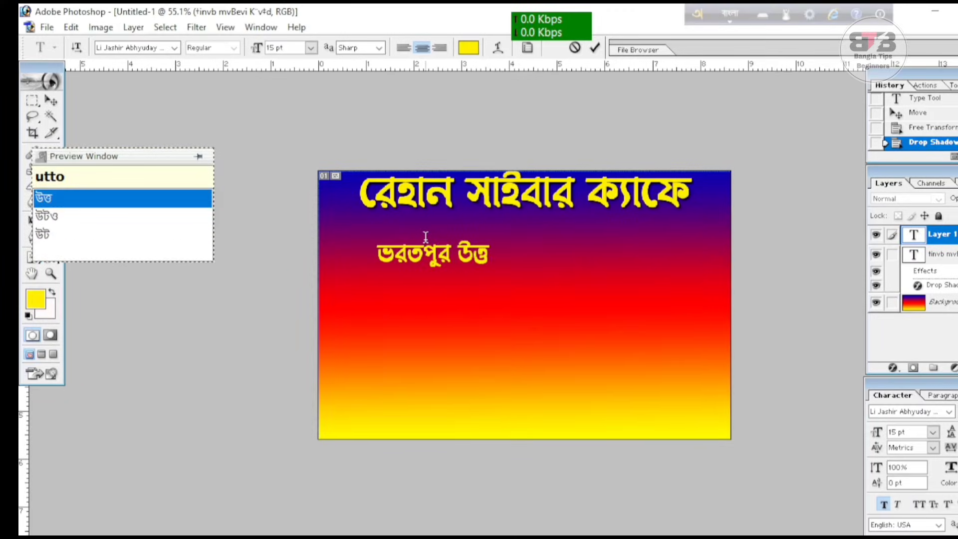
{"action": "type", "text": "রপাড়া "}
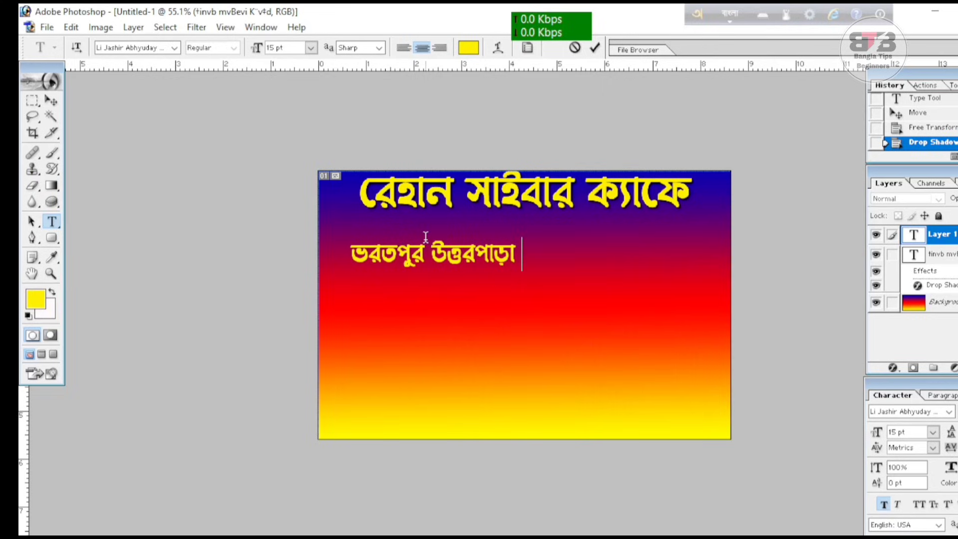
{"action": "type", "text": ","}
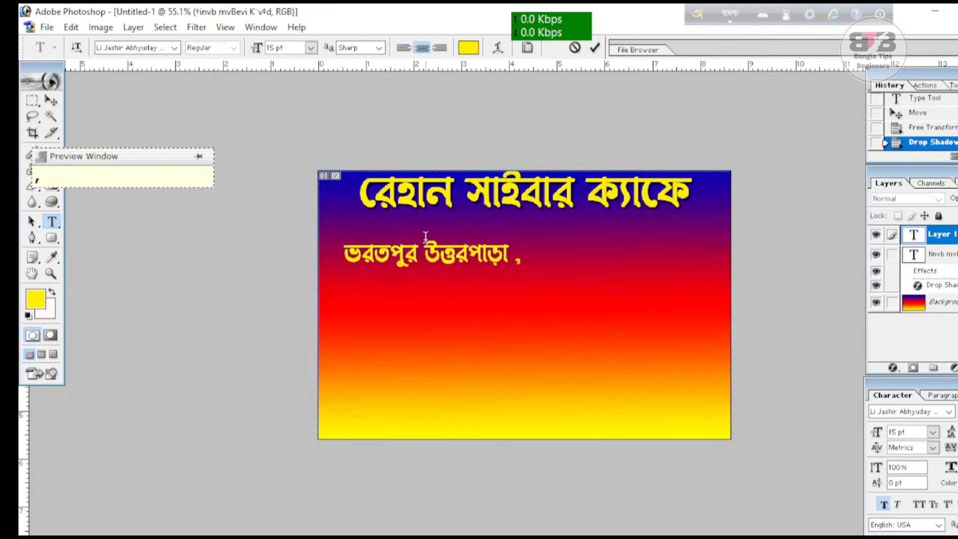
{"action": "type", "text": "kalig"}
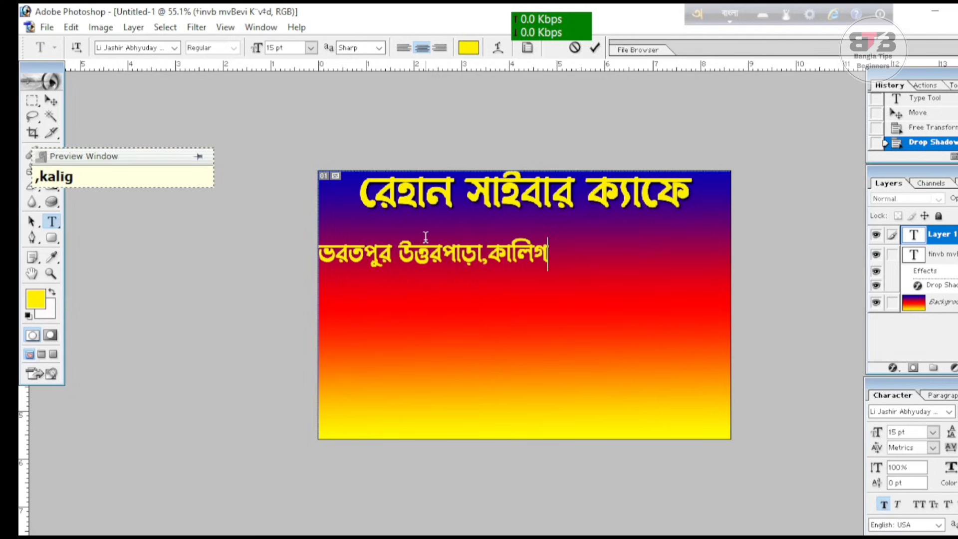
{"action": "type", "text": "onj"}
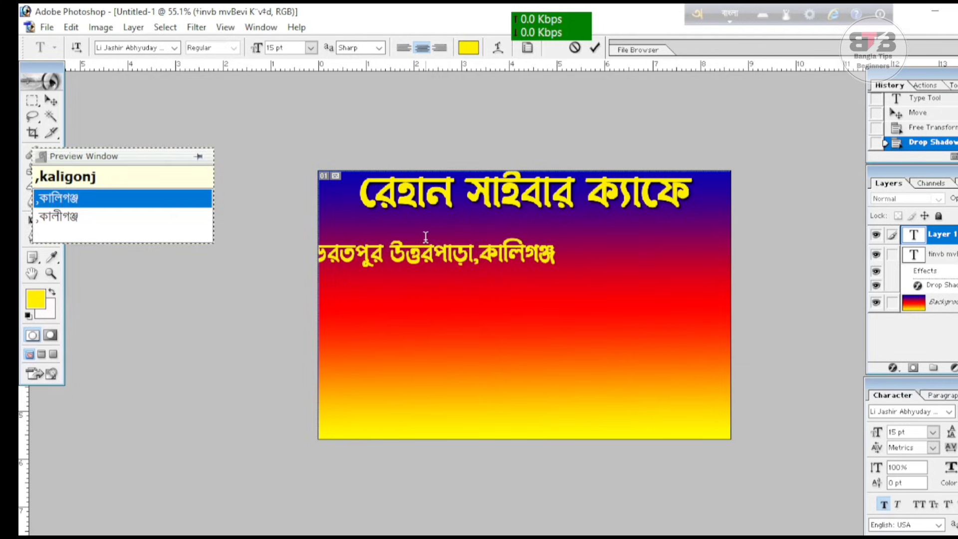
{"action": "left_click", "coordinate": [70, 218]}
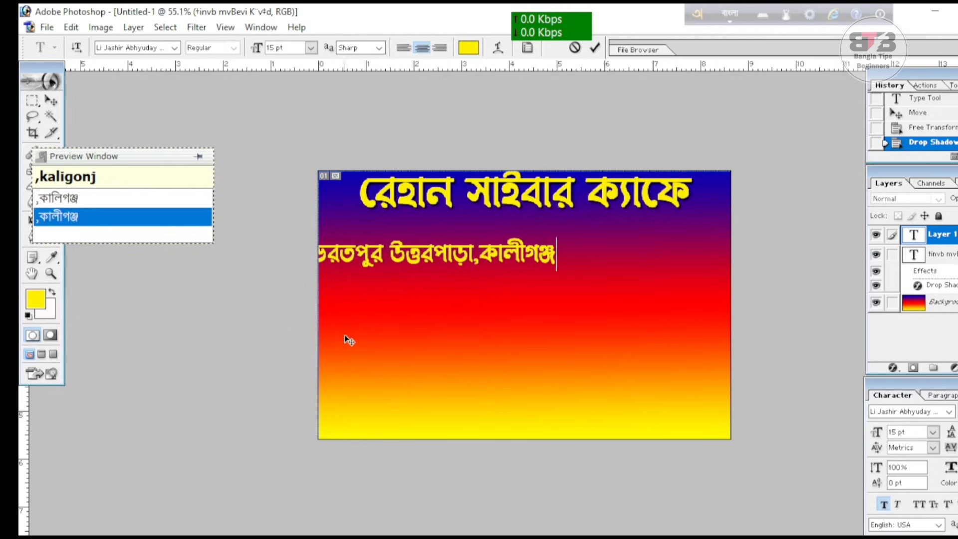
{"action": "type", "text": ","}
{"action": "type", "text": "n"}
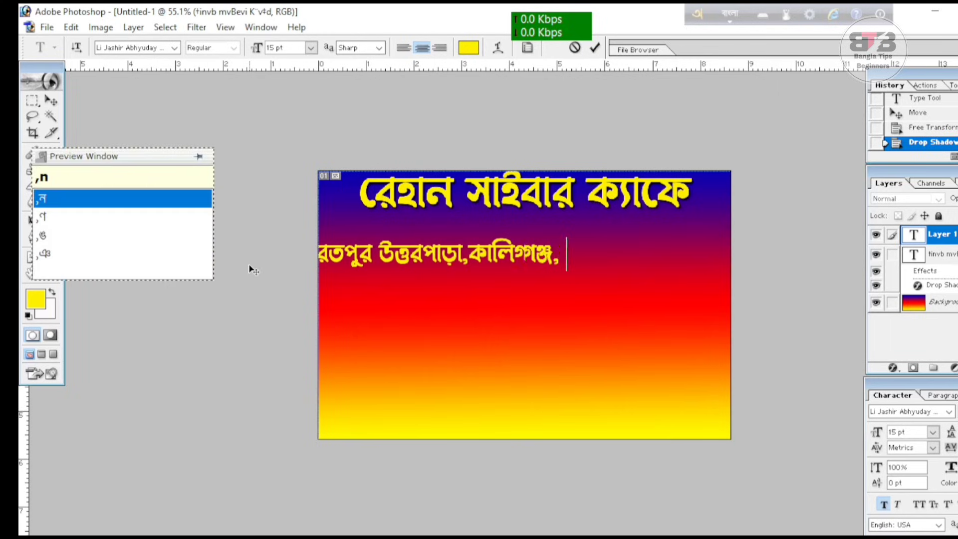
{"action": "type", "text": "odia"}
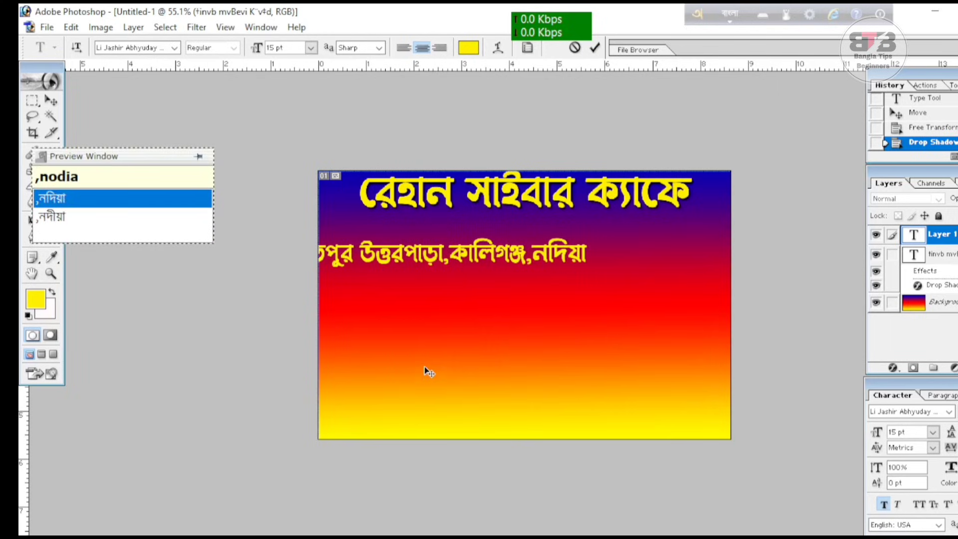
{"action": "left_click_drag", "start_coordinate": [481, 325], "coordinate": [577, 301]}
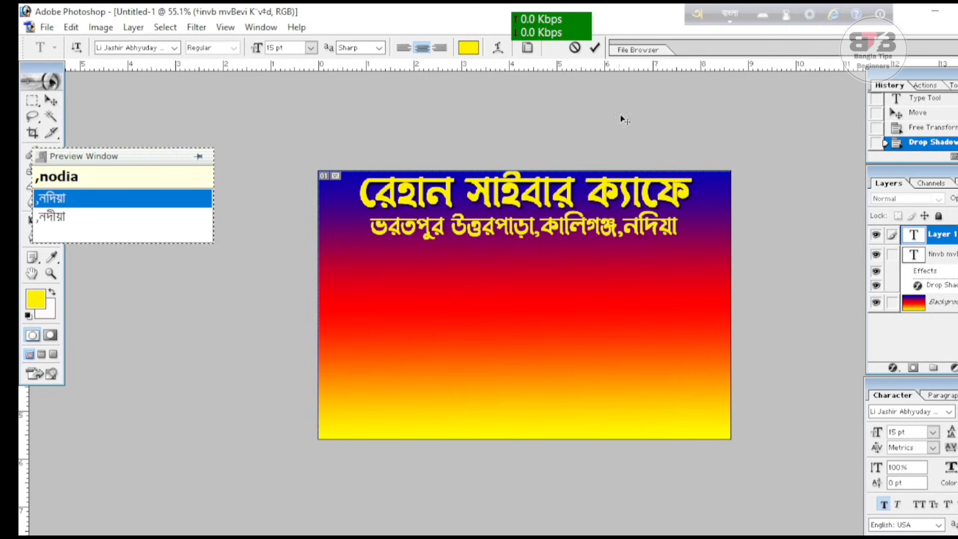
{"action": "left_click", "coordinate": [595, 48]}
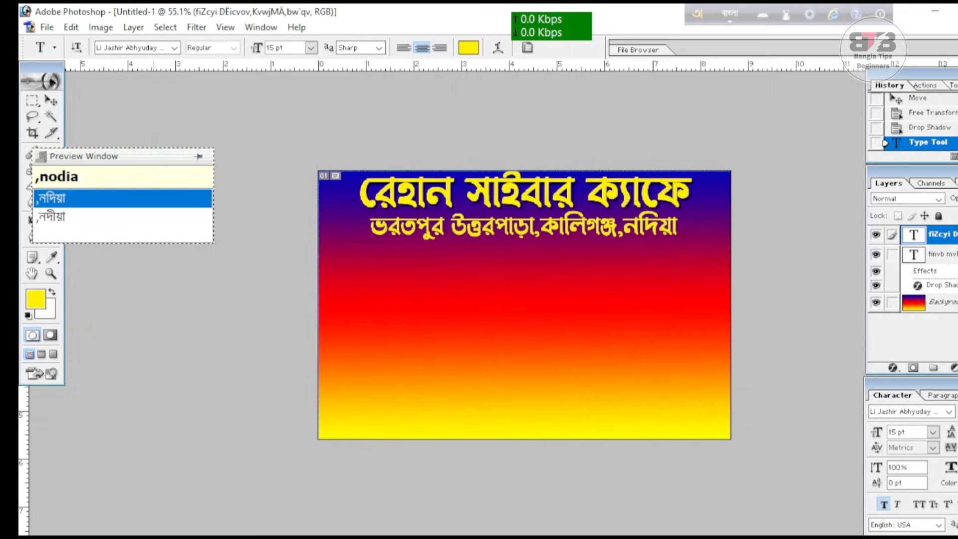
Shrink the address line proportionally to 84.4% with Free Transform.
{"action": "left_click", "coordinate": [52, 100]}
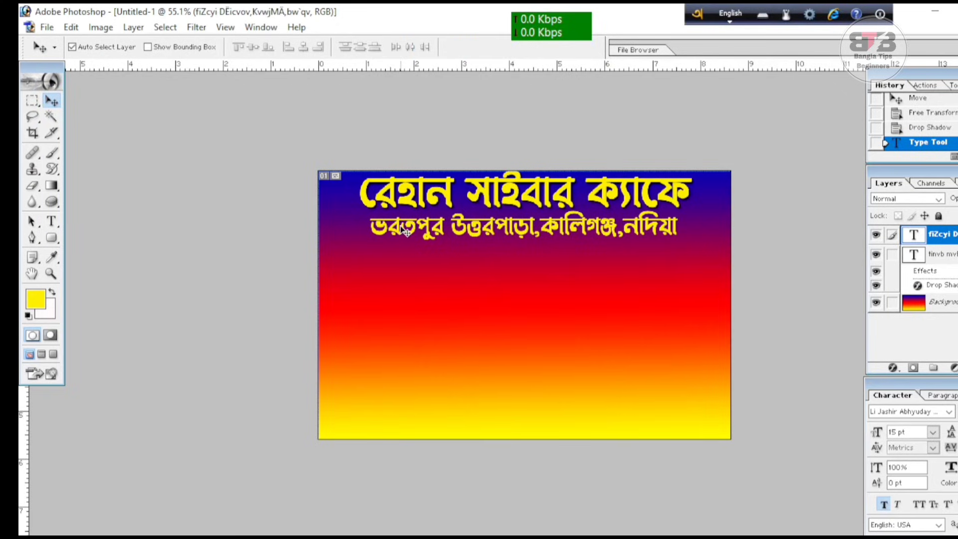
{"action": "key", "text": "ctrl+t"}
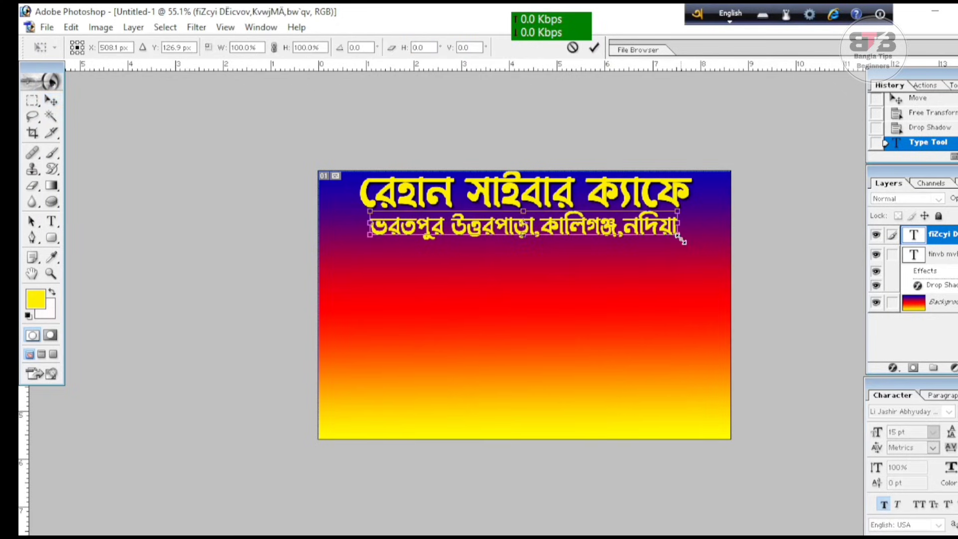
{"action": "left_click_drag", "start_coordinate": [680, 238], "coordinate": [634, 235]}
Nudge the scaled address line right and down to X 485.3 px, Y 124.2 px, and apply the transform.
{"action": "key", "text": "Right"}
{"action": "key", "text": "Right"}
{"action": "key", "text": "Right"}
{"action": "key", "text": "Right"}
{"action": "key", "text": "Right"}
{"action": "key", "text": "Right"}
{"action": "key", "text": "Right"}
{"action": "key", "text": "Right"}
{"action": "key", "text": "Right"}
{"action": "key", "text": "Right"}
{"action": "key", "text": "Right"}
{"action": "key", "text": "Right"}
{"action": "key", "text": "Right"}
{"action": "key", "text": "Right"}
{"action": "key", "text": "Right"}
{"action": "key", "text": "Right"}
{"action": "key", "text": "Right"}
{"action": "key", "text": "Right"}
{"action": "key", "text": "Right"}
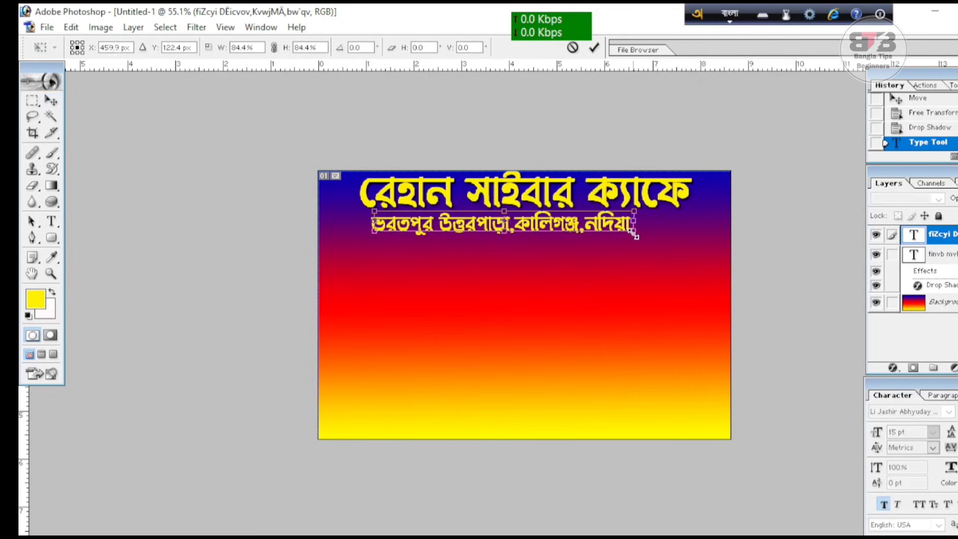
{"action": "key", "text": "Right"}
{"action": "key", "text": "Down"}
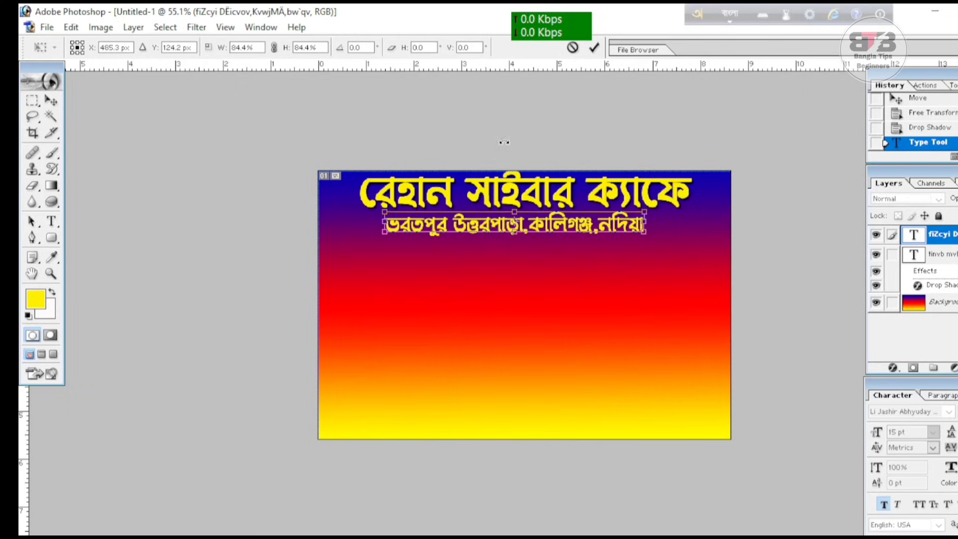
{"action": "left_click", "coordinate": [594, 48]}
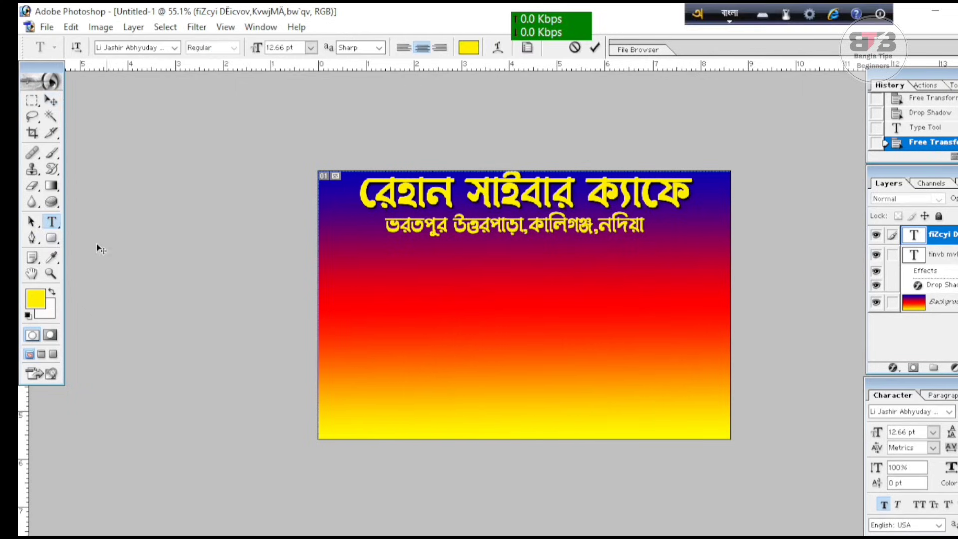
Recolour the whole address line bright green and commit the text edit.
{"action": "left_click_drag", "start_coordinate": [52, 221], "coordinate": [88, 221]}
{"action": "left_click", "coordinate": [381, 227]}
{"action": "left_click_drag", "start_coordinate": [385, 227], "coordinate": [648, 230]}
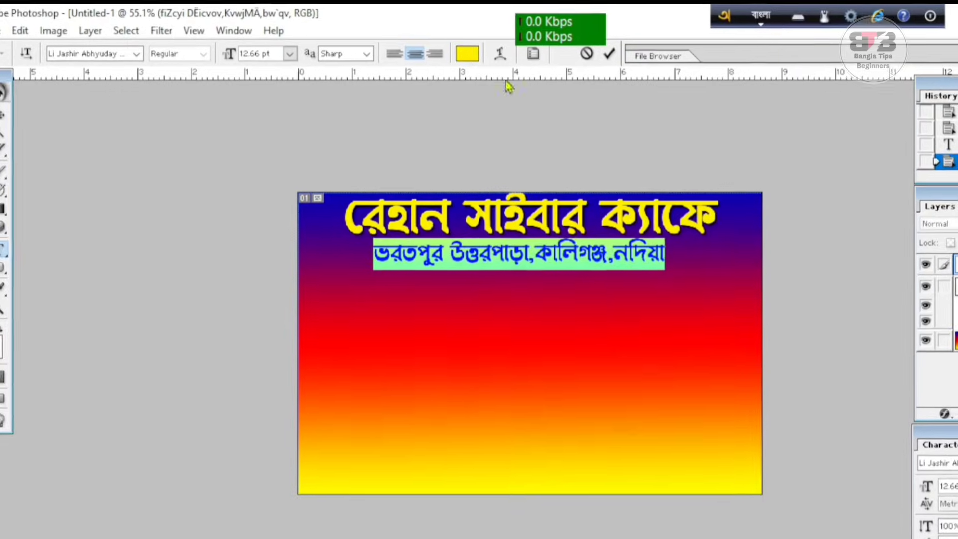
{"action": "left_click", "coordinate": [467, 53]}
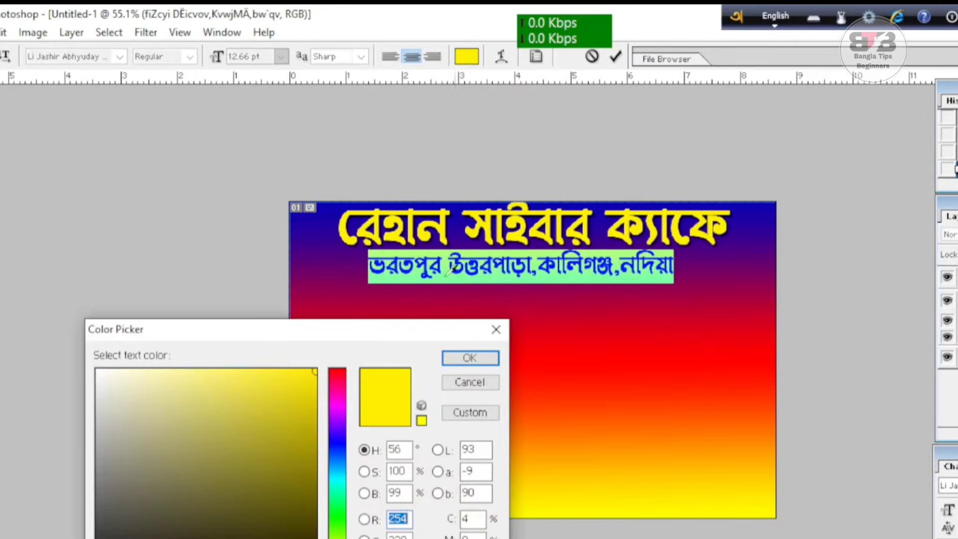
{"action": "left_click", "coordinate": [335, 520]}
{"action": "left_click", "coordinate": [468, 358]}
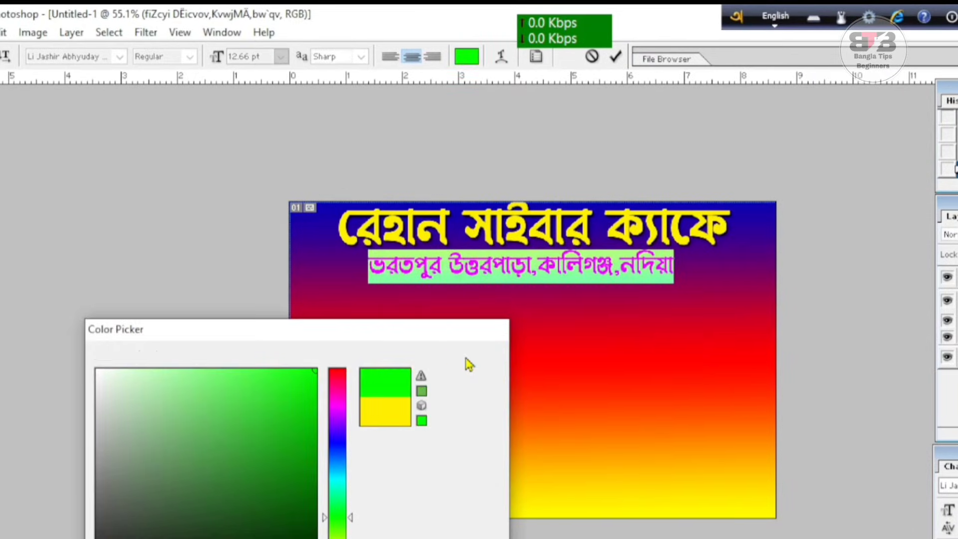
{"action": "key", "text": "ctrl+Return"}
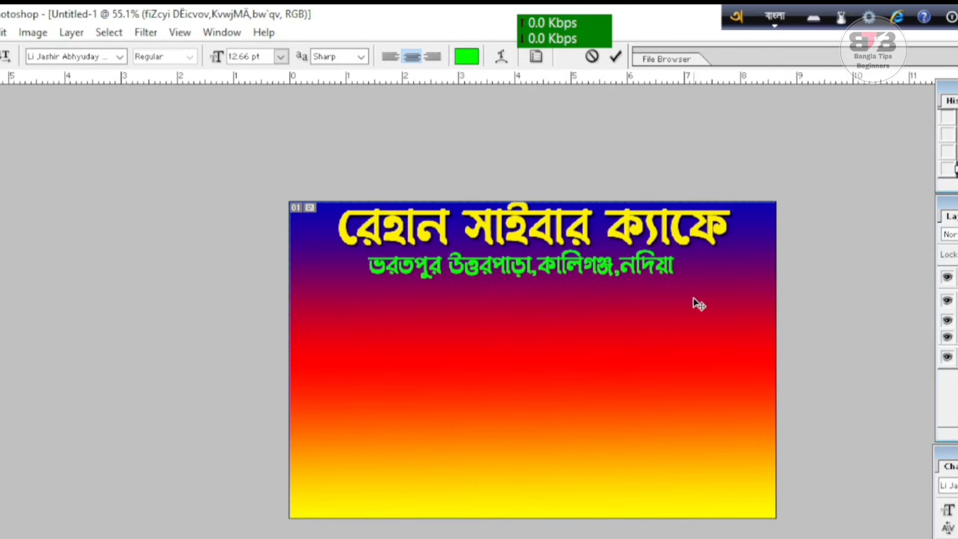
{"action": "left_click", "coordinate": [616, 57]}
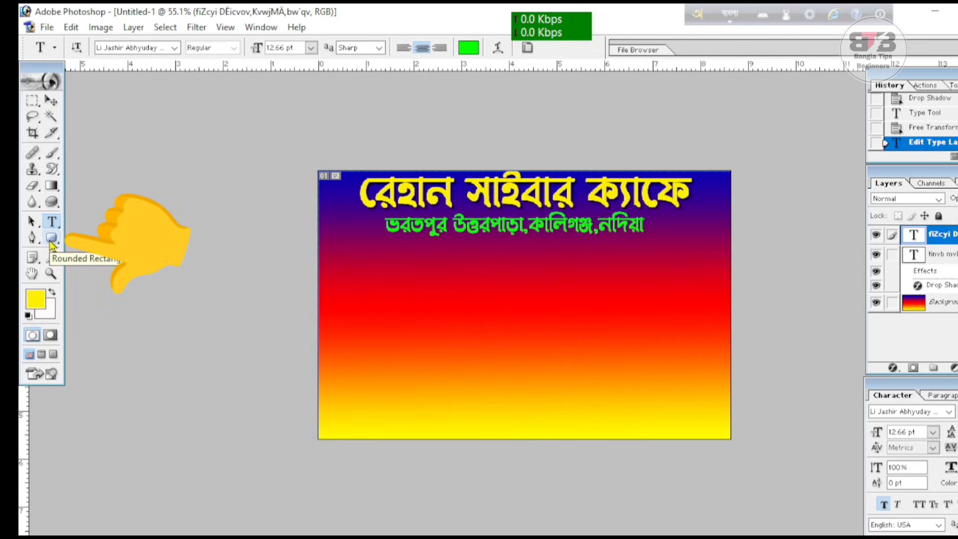
Draw a rounded rectangle with a 10 px radius over the address line and set its fill colour to black.
{"action": "left_click", "coordinate": [52, 242]}
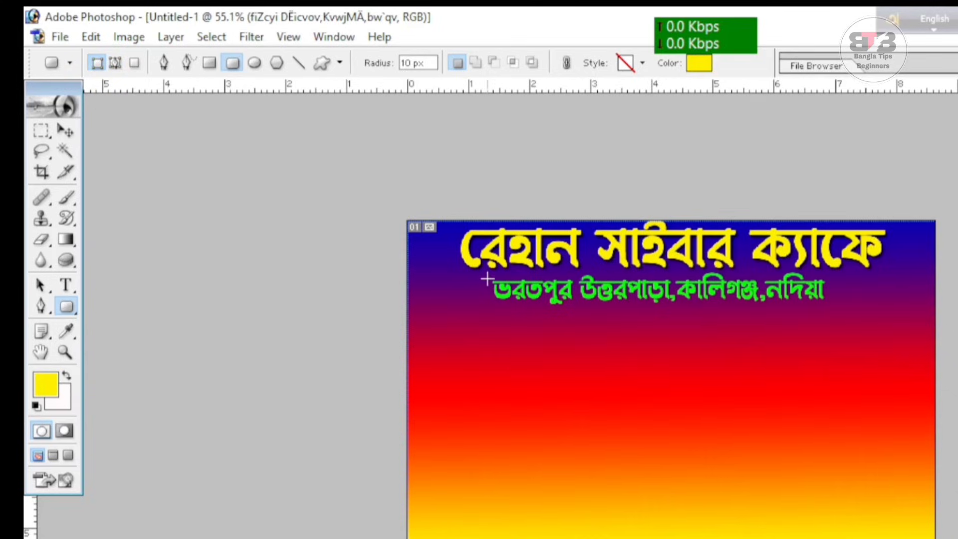
{"action": "left_click_drag", "start_coordinate": [492, 279], "coordinate": [832, 304]}
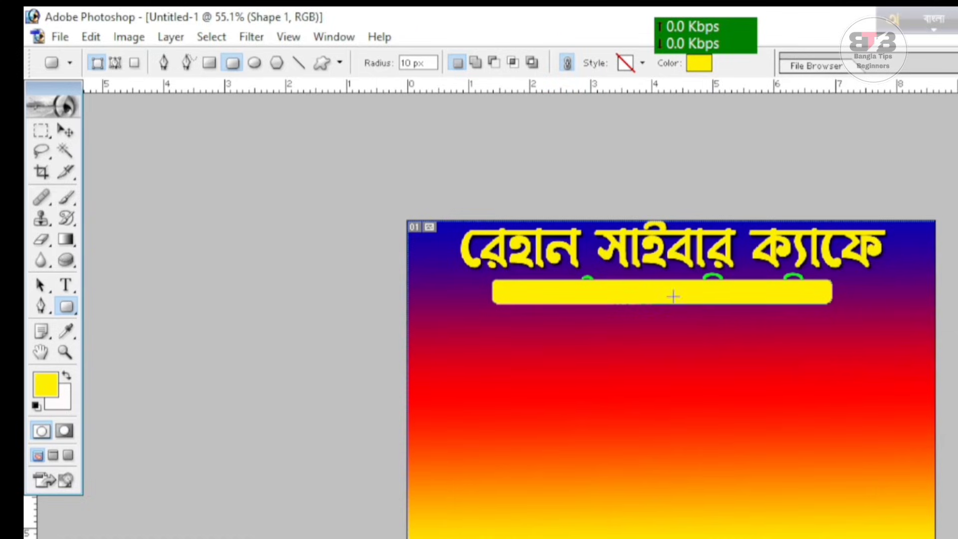
{"action": "left_click", "coordinate": [699, 62]}
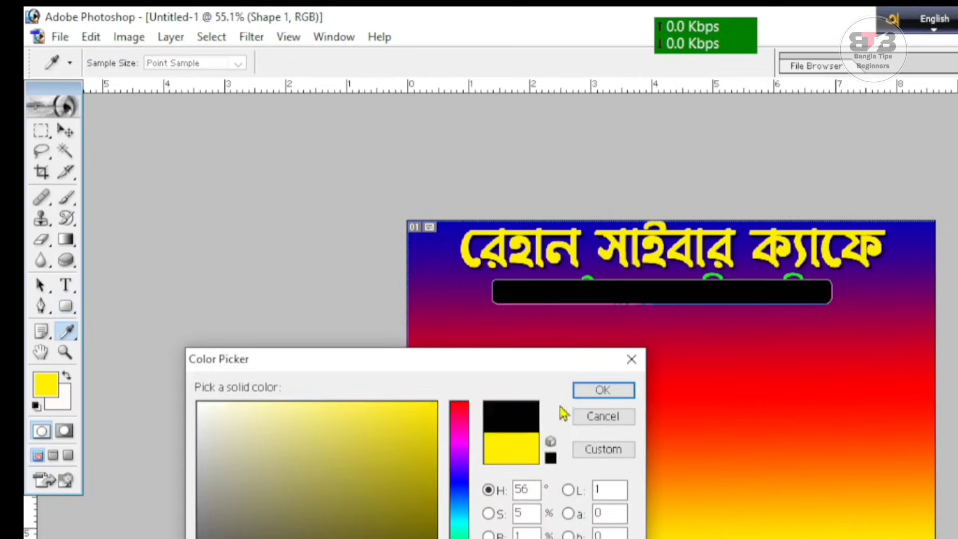
{"action": "left_click", "coordinate": [602, 390]}
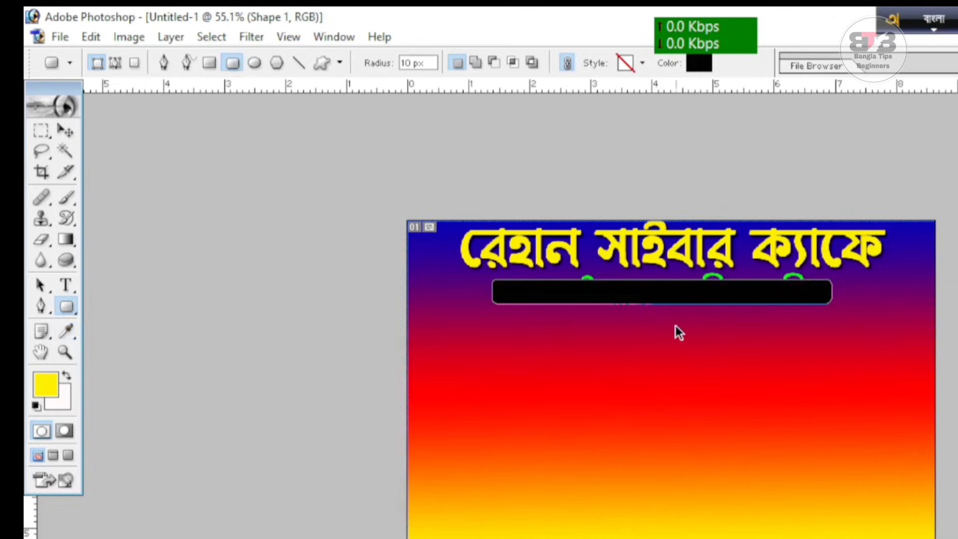
Stretch the black rectangle upward to 134.6% height, apply the transform, and move its layer beneath the address text.
{"action": "key", "text": "ctrl+t"}
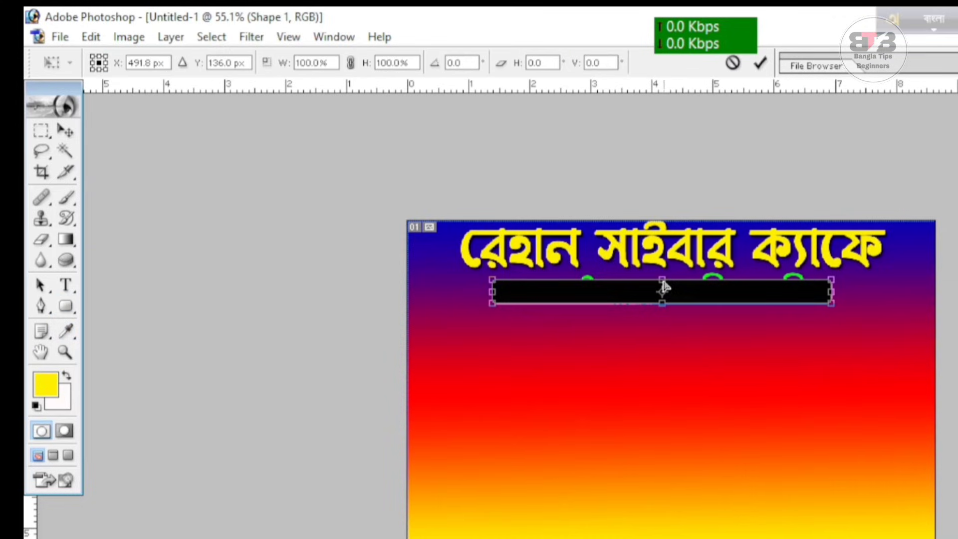
{"action": "left_click_drag", "start_coordinate": [664, 286], "coordinate": [664, 282]}
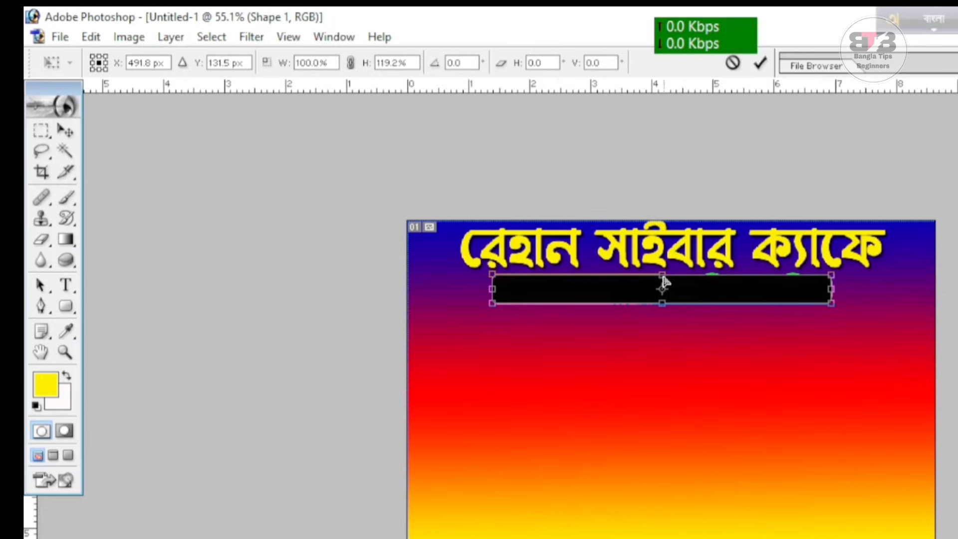
{"action": "left_click", "coordinate": [664, 282]}
{"action": "left_click_drag", "start_coordinate": [664, 275], "coordinate": [664, 271]}
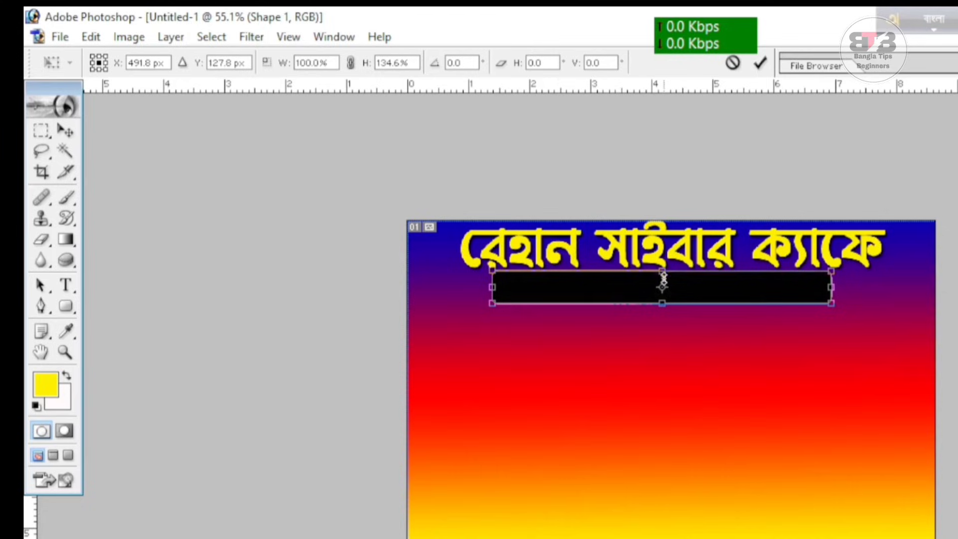
{"action": "left_click", "coordinate": [762, 65]}
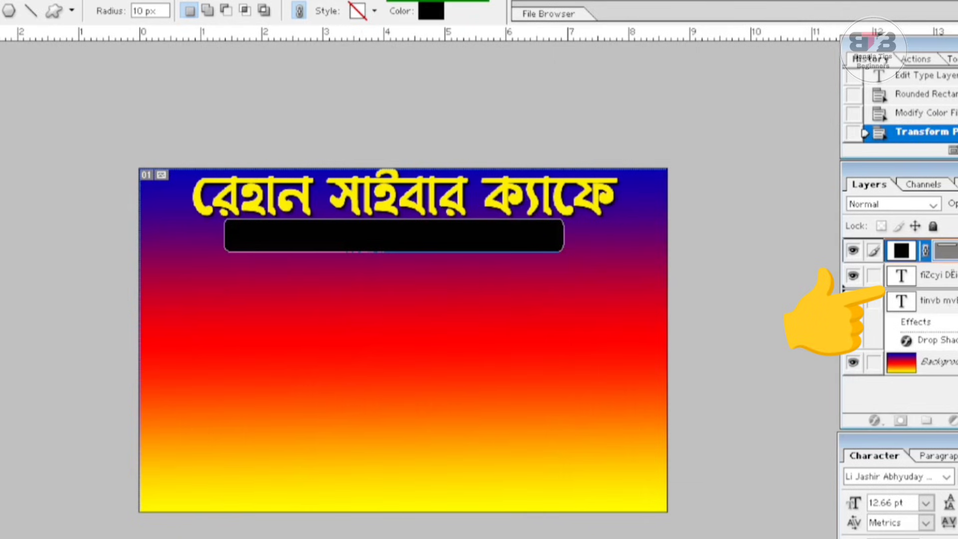
{"action": "key", "text": "ctrl+bracketleft"}
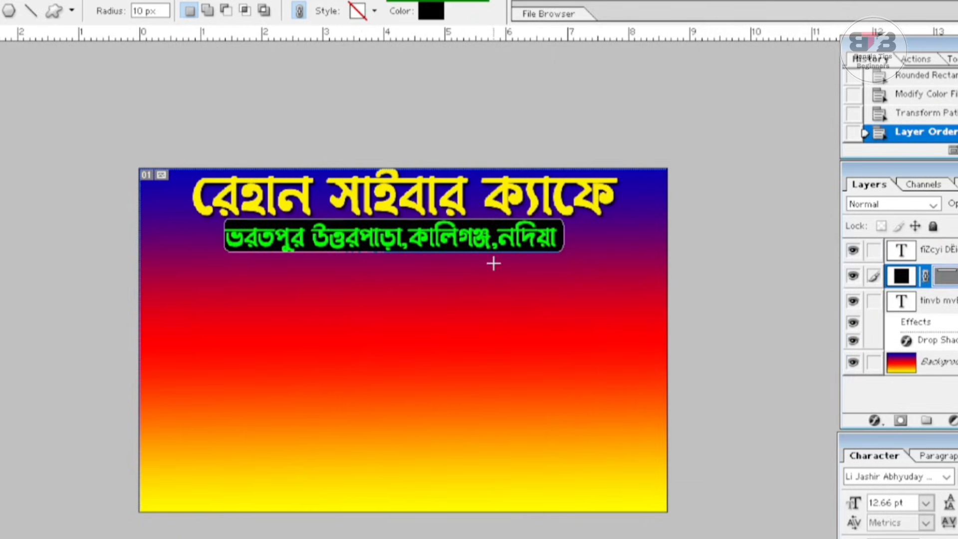
Nudge the black rounded rectangle slightly downward behind the green address line.
{"action": "key", "text": "ctrl+minus"}
{"action": "scroll", "coordinate": [494, 265], "scroll_direction": "down", "scroll_amount": 1}
{"action": "scroll", "coordinate": [434, 295], "scroll_direction": "up", "scroll_amount": 2}
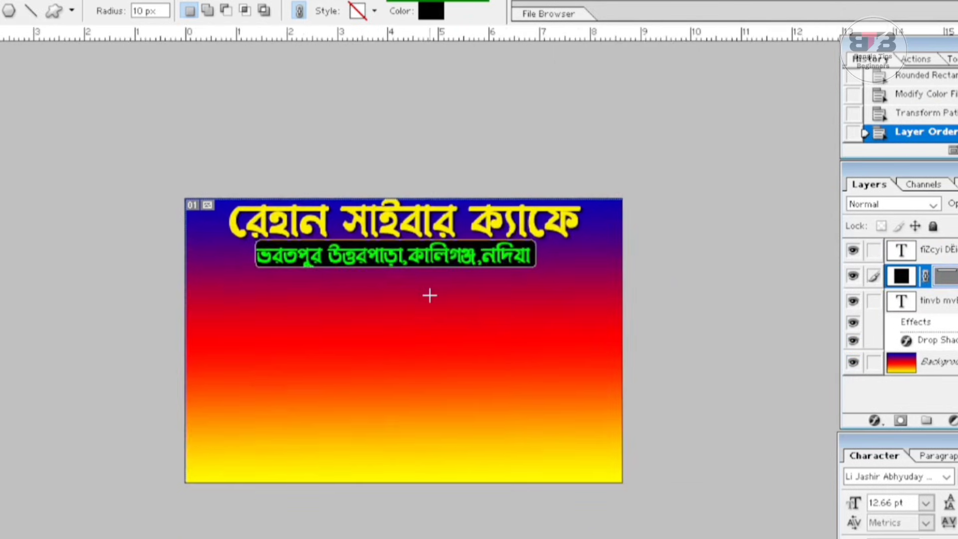
{"action": "key", "text": "v"}
{"action": "key", "text": "Down"}
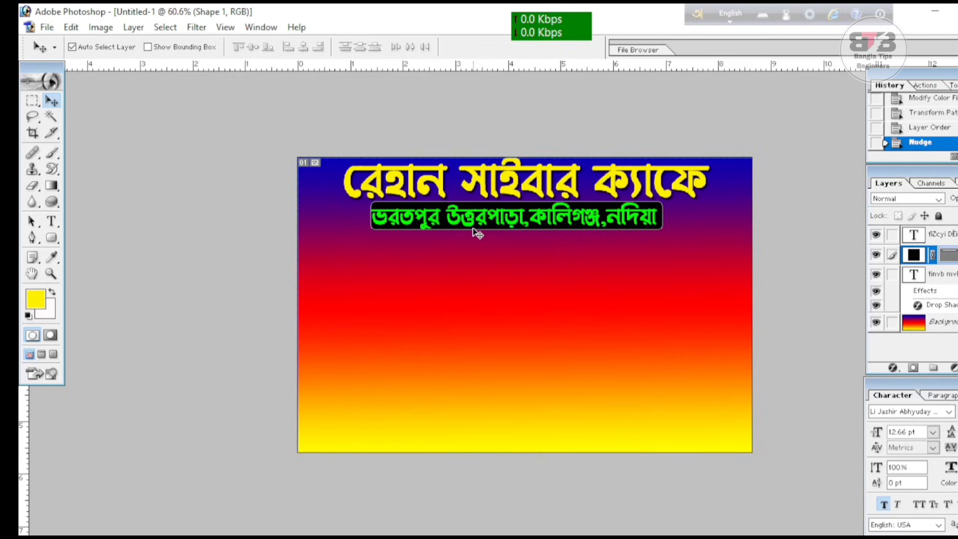
{"action": "key", "text": "ctrl+plus"}
{"action": "key", "text": "ctrl+minus"}
{"action": "key", "text": "ctrl+plus"}
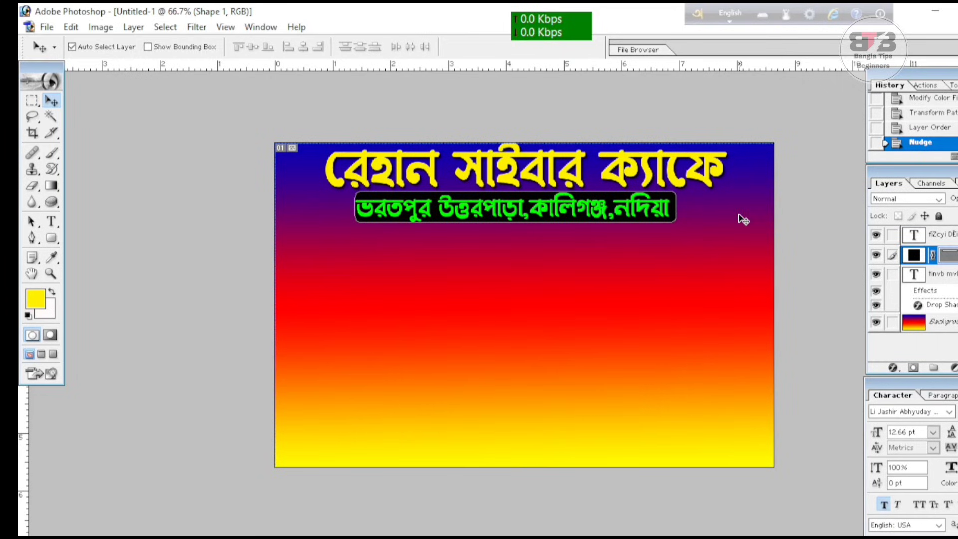
{"action": "scroll", "coordinate": [171, 276], "scroll_direction": "down", "scroll_amount": 2}
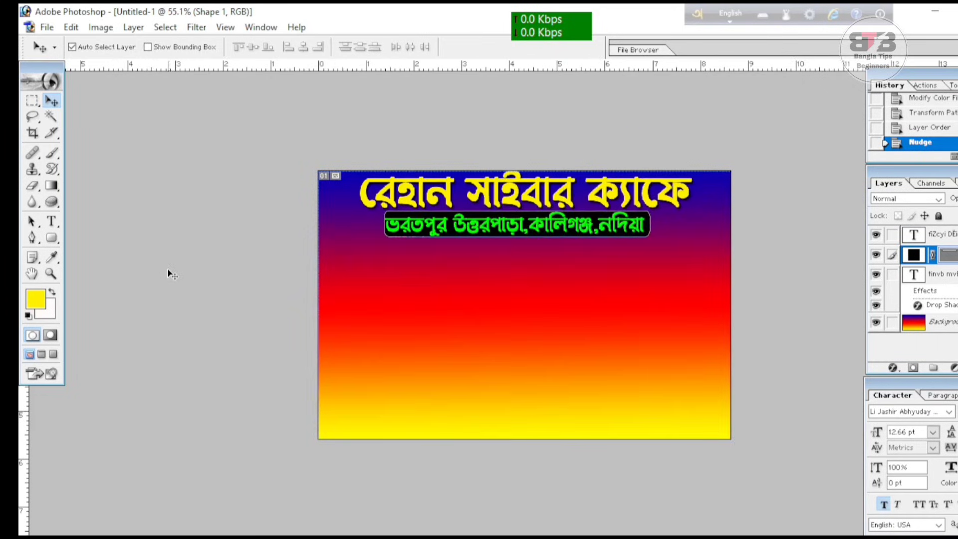
{"action": "scroll", "coordinate": [169, 273], "scroll_direction": "up", "scroll_amount": 2}
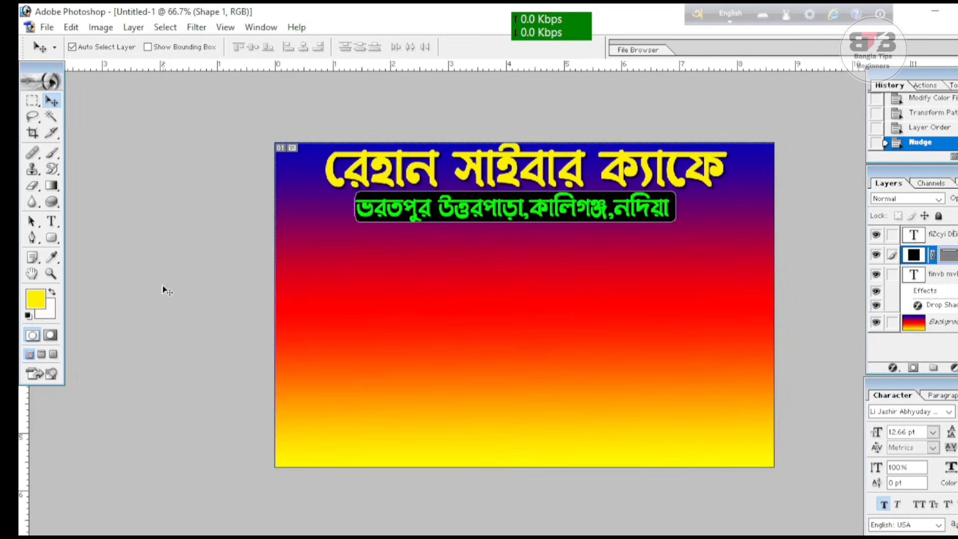
Open the image "cyber cafe copy" and copy its illustration of a man at a laptop into the maximized card document.
{"action": "left_click", "coordinate": [46, 27]}
{"action": "left_click", "coordinate": [71, 60]}
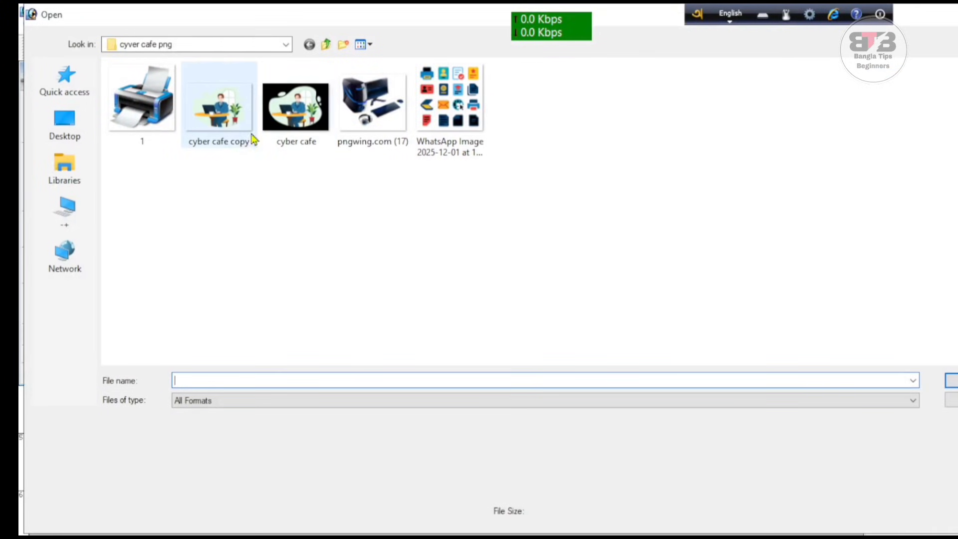
{"action": "left_click", "coordinate": [228, 148]}
{"action": "left_click", "coordinate": [951, 381]}
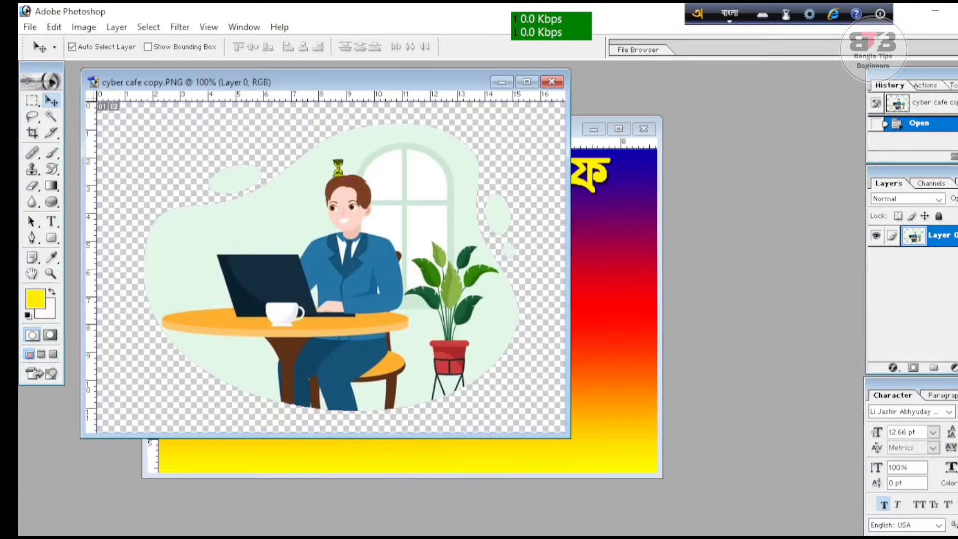
{"action": "left_click_drag", "start_coordinate": [362, 89], "coordinate": [322, 139]}
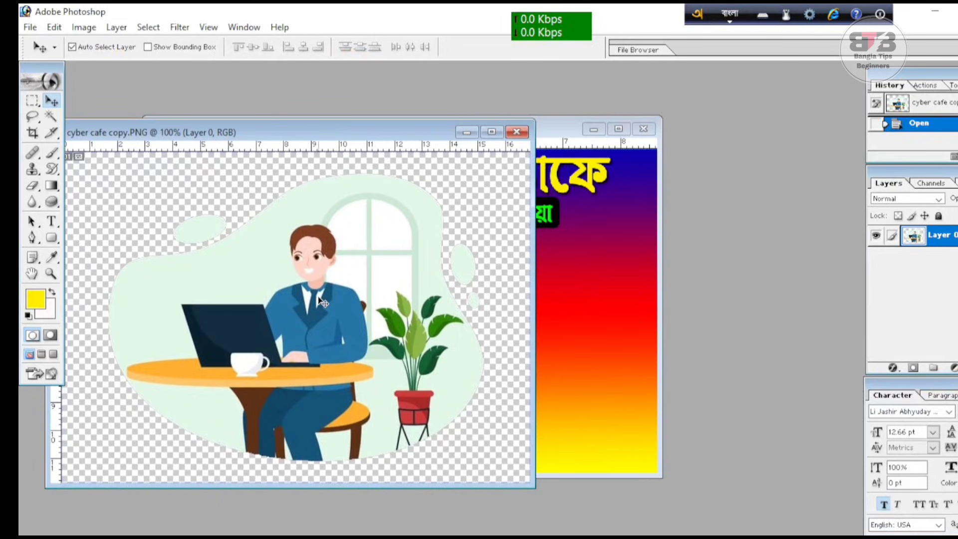
{"action": "key", "text": "F12"}
{"action": "left_click_drag", "start_coordinate": [259, 288], "coordinate": [580, 280]}
{"action": "left_click", "coordinate": [618, 129]}
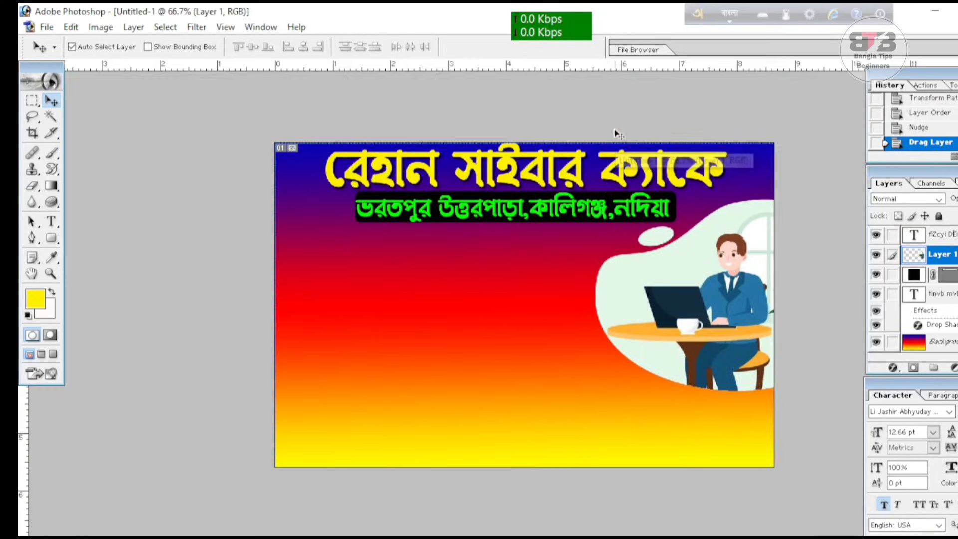
Scale the man-at-laptop illustration proportionally to 30% and place it just right of the address bar.
{"action": "left_click_drag", "start_coordinate": [713, 294], "coordinate": [532, 346]}
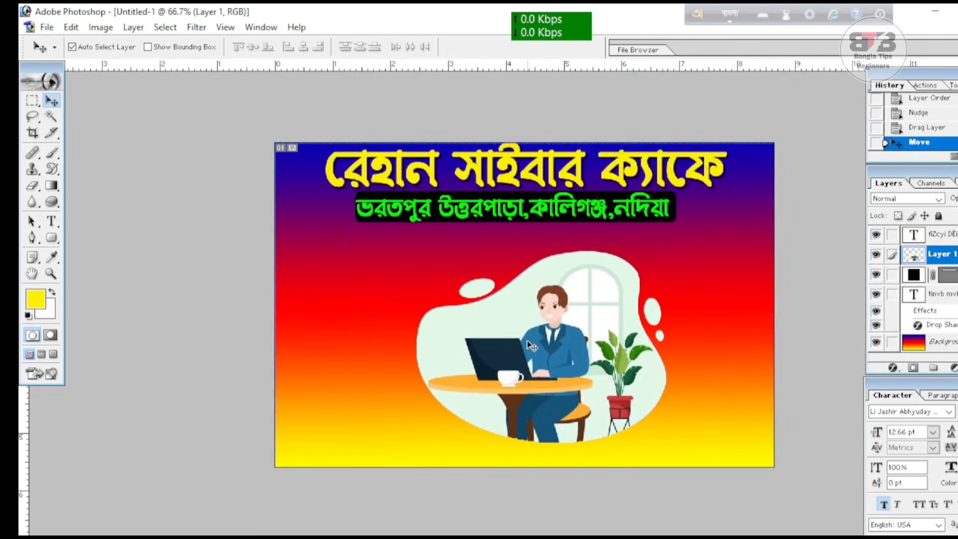
{"action": "key", "text": "ctrl+t"}
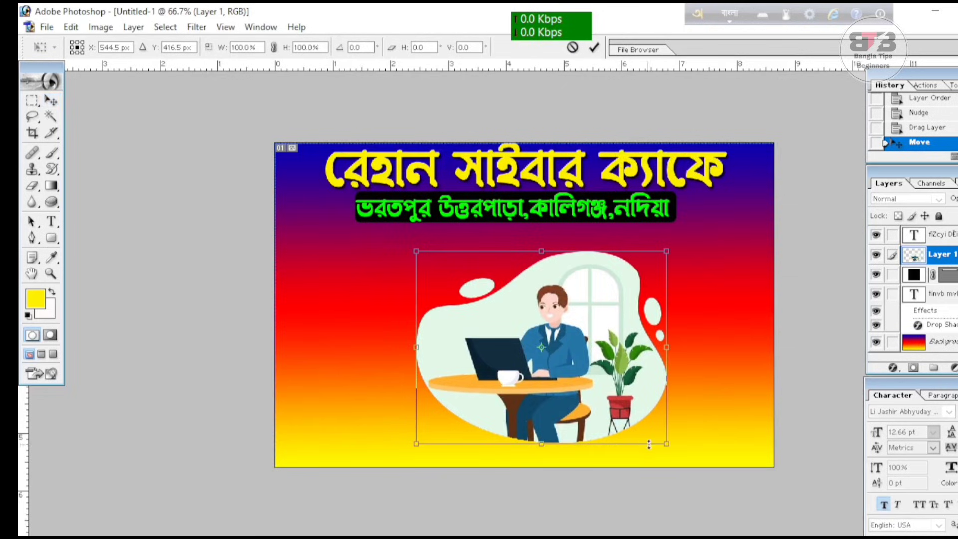
{"action": "left_click_drag", "start_coordinate": [669, 449], "coordinate": [767, 245]}
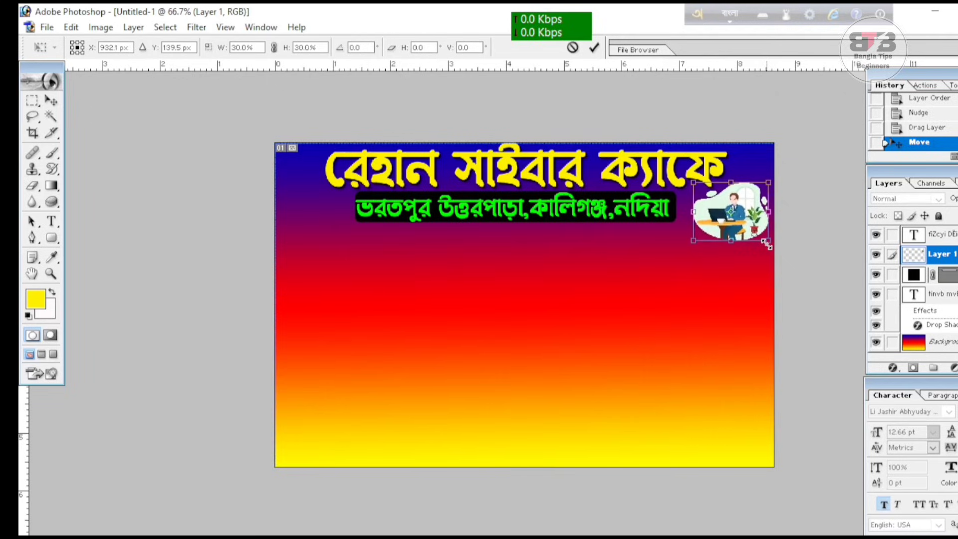
Nudge the scaled illustration left and slightly up to X 918.6 px, Y 138.0 px, and apply the transform.
{"action": "key", "text": "Left"}
{"action": "key", "text": "Left"}
{"action": "key", "text": "Left"}
{"action": "key", "text": "Left"}
{"action": "key", "text": "Left"}
{"action": "key", "text": "Left"}
{"action": "key", "text": "Left"}
{"action": "key", "text": "Up"}
{"action": "key", "text": "Up"}
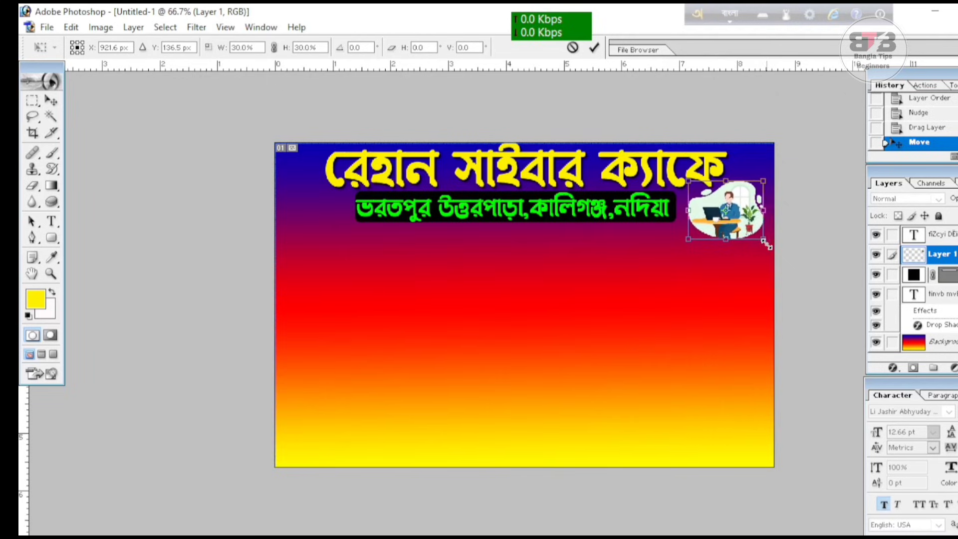
{"action": "key", "text": "Left"}
{"action": "key", "text": "Down"}
{"action": "key", "text": "Left"}
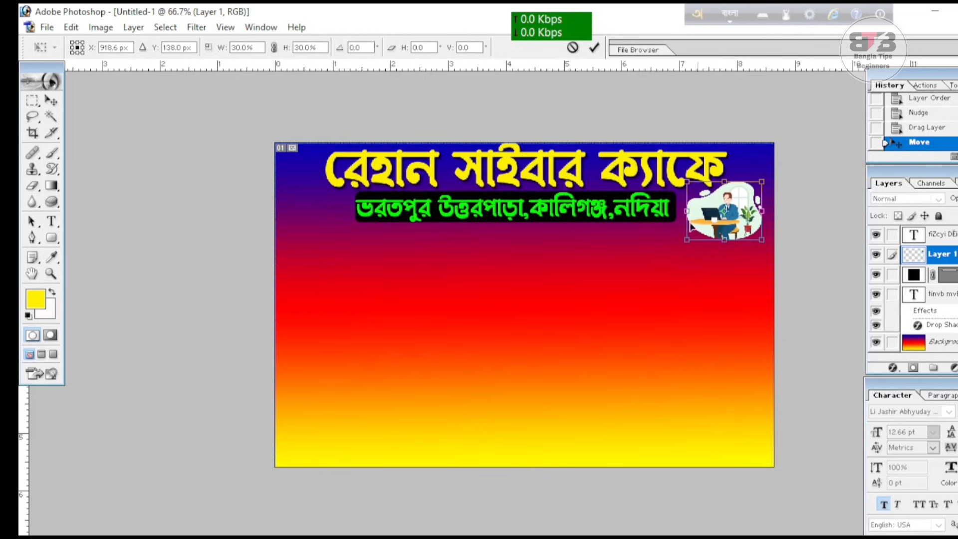
{"action": "left_click", "coordinate": [593, 48]}
Open the image "pngwing.com (17)" and copy its desktop computer picture into the maximized card document.
{"action": "key", "text": "ctrl+0"}
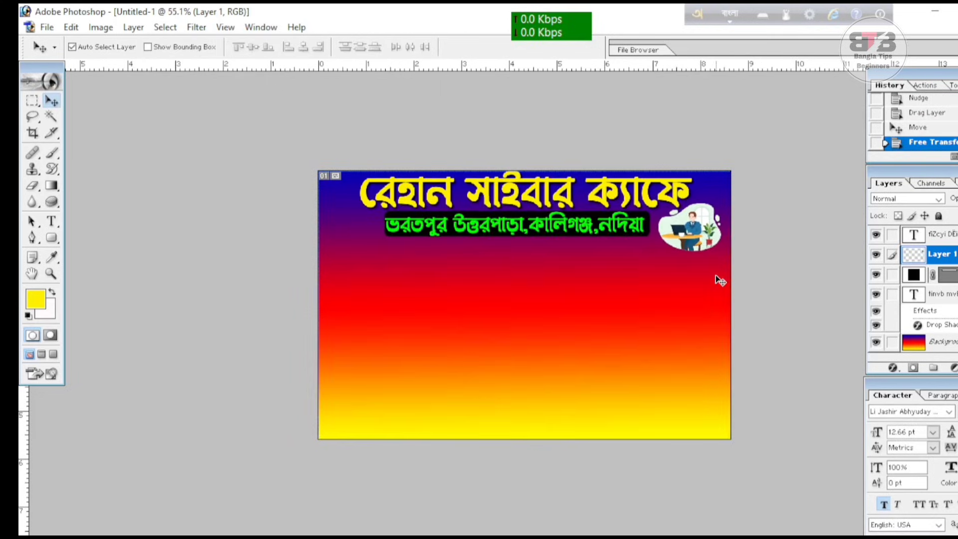
{"action": "scroll", "coordinate": [716, 274], "scroll_direction": "up", "scroll_amount": 1}
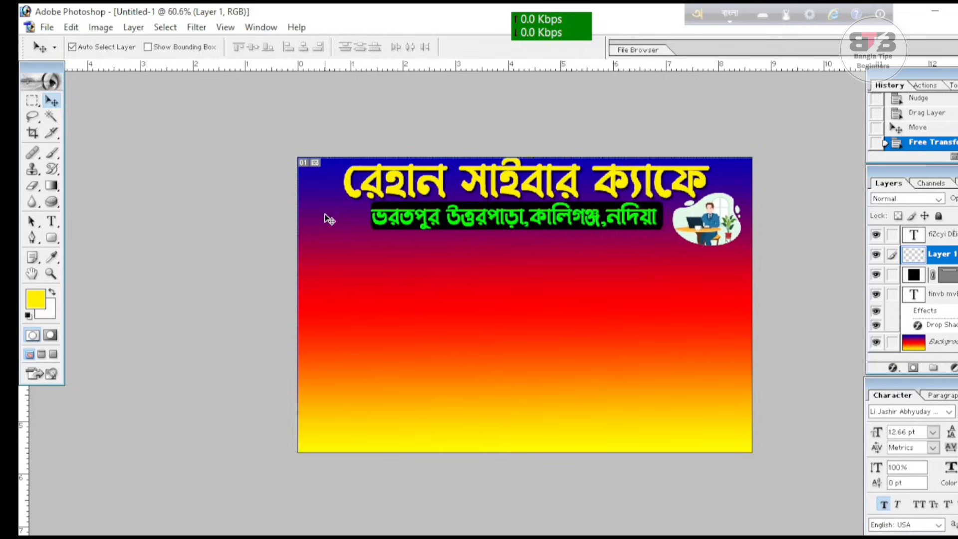
{"action": "left_click", "coordinate": [47, 27]}
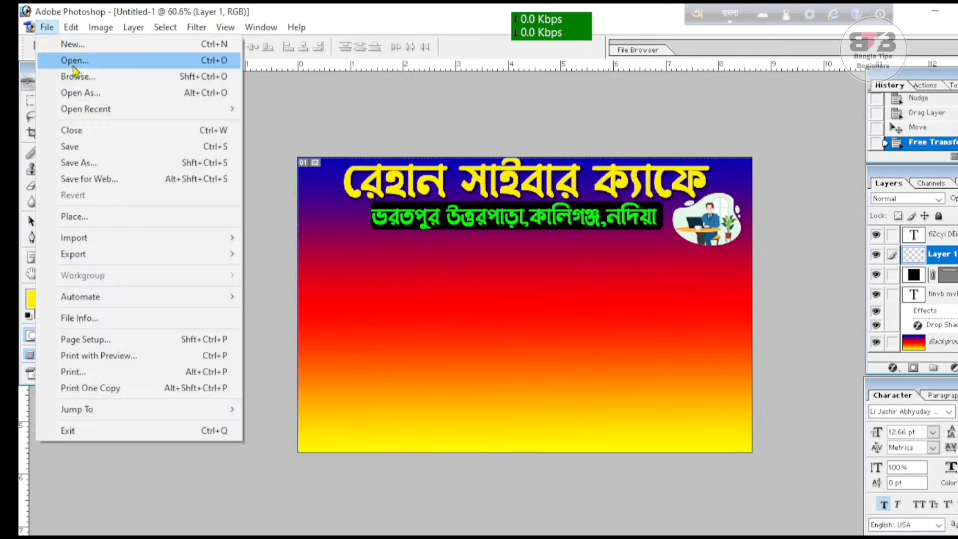
{"action": "left_click", "coordinate": [63, 59]}
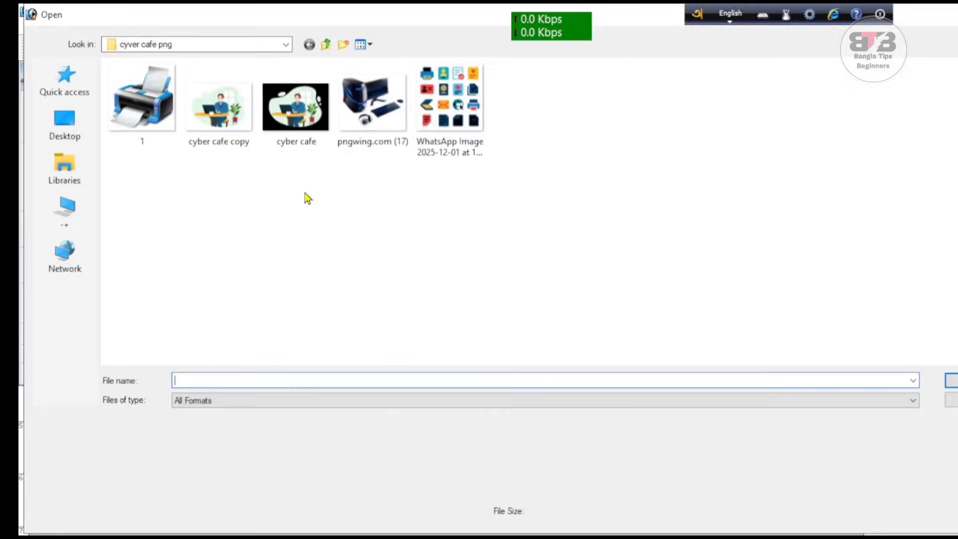
{"action": "left_click", "coordinate": [365, 121]}
{"action": "double_click", "coordinate": [366, 120]}
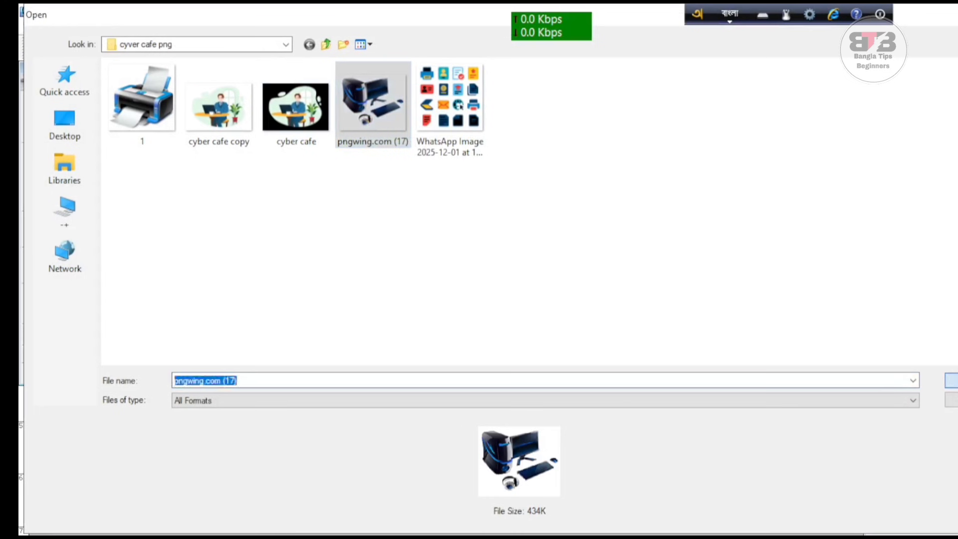
{"action": "left_click_drag", "start_coordinate": [389, 77], "coordinate": [147, 150]}
{"action": "left_click_drag", "start_coordinate": [175, 248], "coordinate": [450, 313]}
{"action": "left_click", "coordinate": [619, 128]}
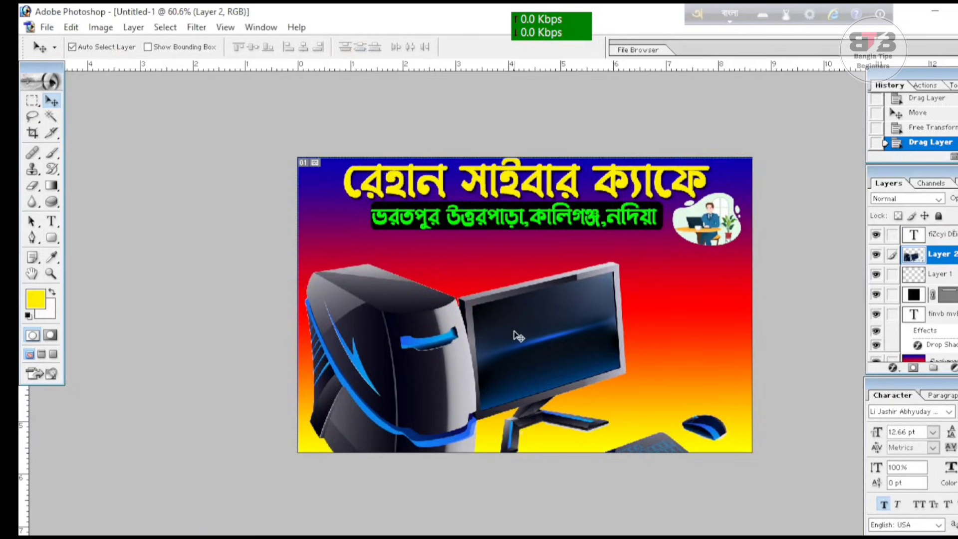
Scale the computer picture to 14.8%, place it left of the address bar at X 86.3 px, Y 150.4 px, and apply the transform.
{"action": "key", "text": "ctrl+t"}
{"action": "key", "text": "ctrl+minus"}
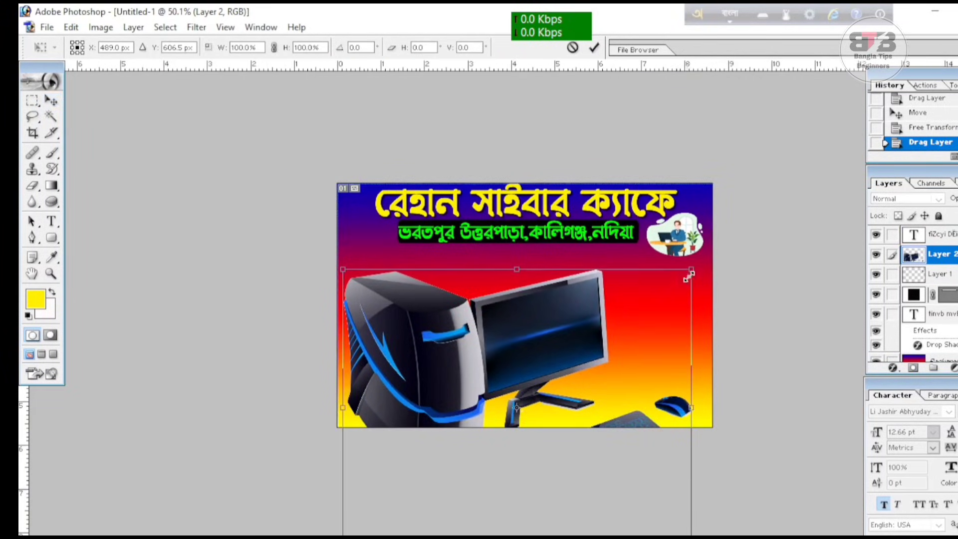
{"action": "left_click_drag", "start_coordinate": [693, 269], "coordinate": [521, 405]}
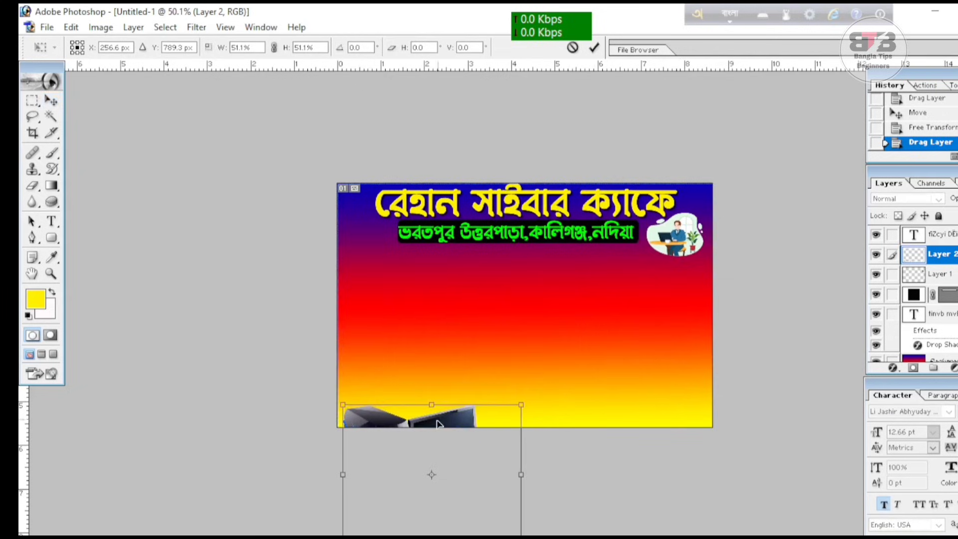
{"action": "left_click_drag", "start_coordinate": [437, 414], "coordinate": [469, 300]}
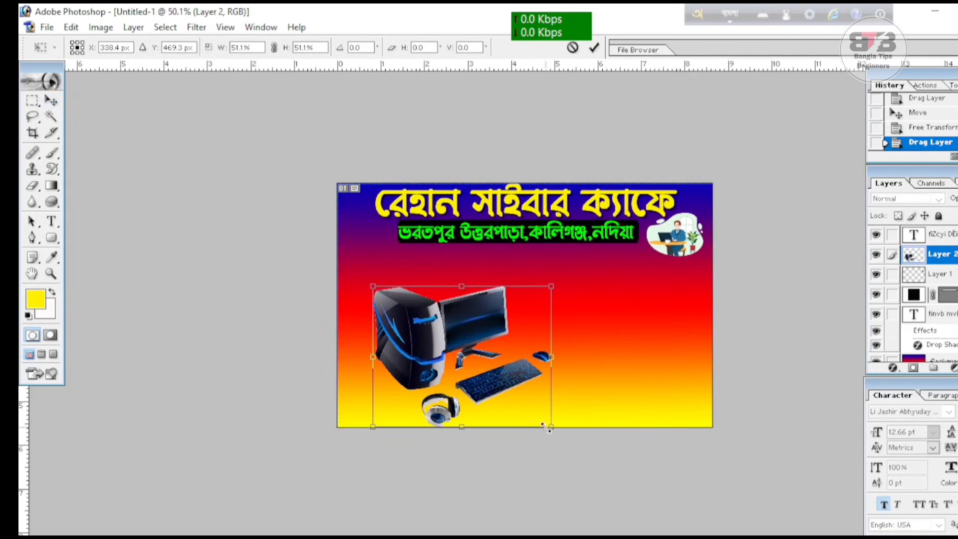
{"action": "left_click_drag", "start_coordinate": [551, 427], "coordinate": [381, 243]}
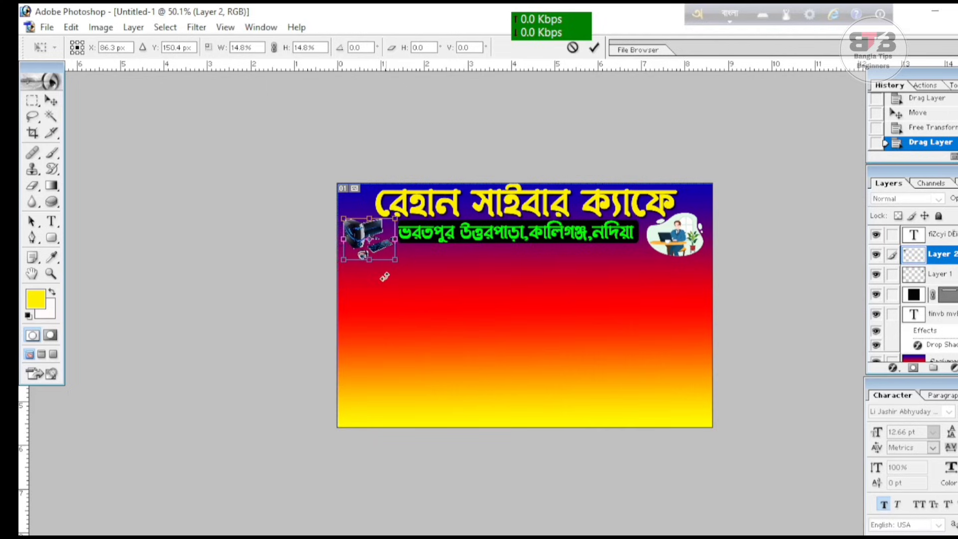
{"action": "left_click", "coordinate": [594, 47]}
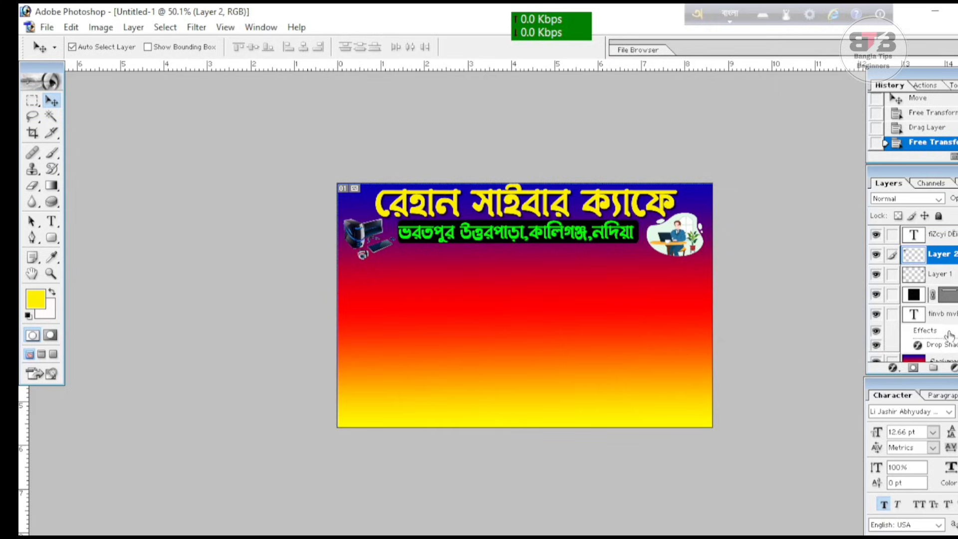
Add a black drop shadow with 100% opacity to the computer picture's layer.
{"action": "left_click", "coordinate": [889, 364]}
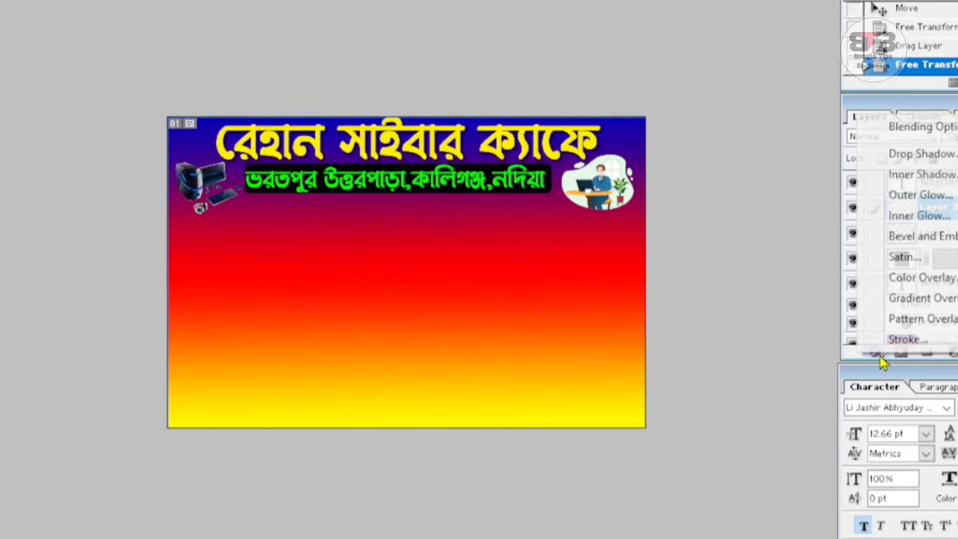
{"action": "left_click", "coordinate": [906, 138]}
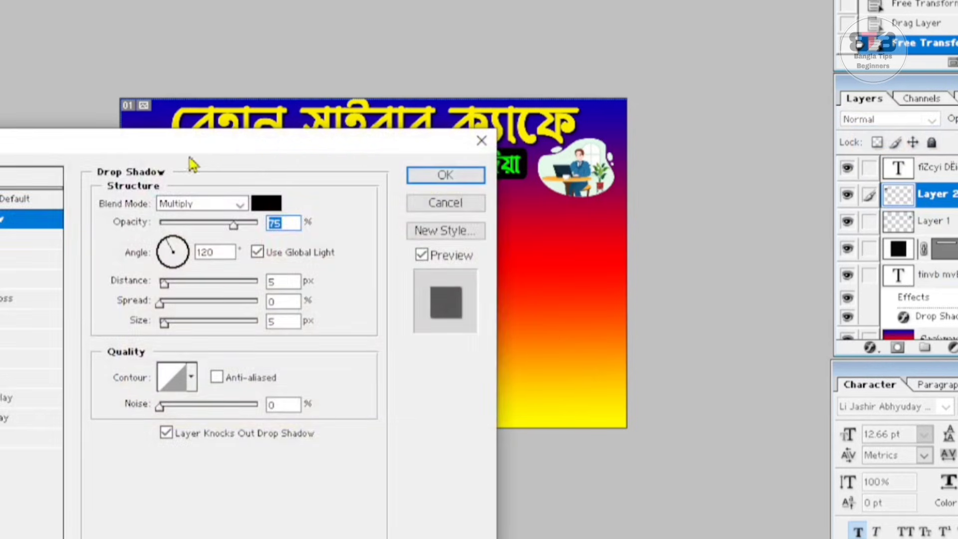
{"action": "left_click_drag", "start_coordinate": [24, 292], "coordinate": [62, 288]}
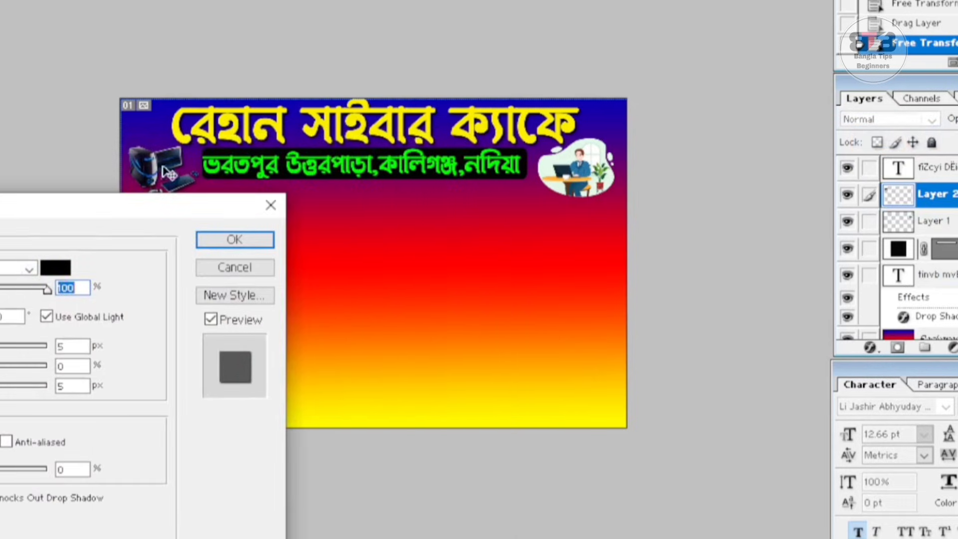
{"action": "left_click", "coordinate": [231, 243]}
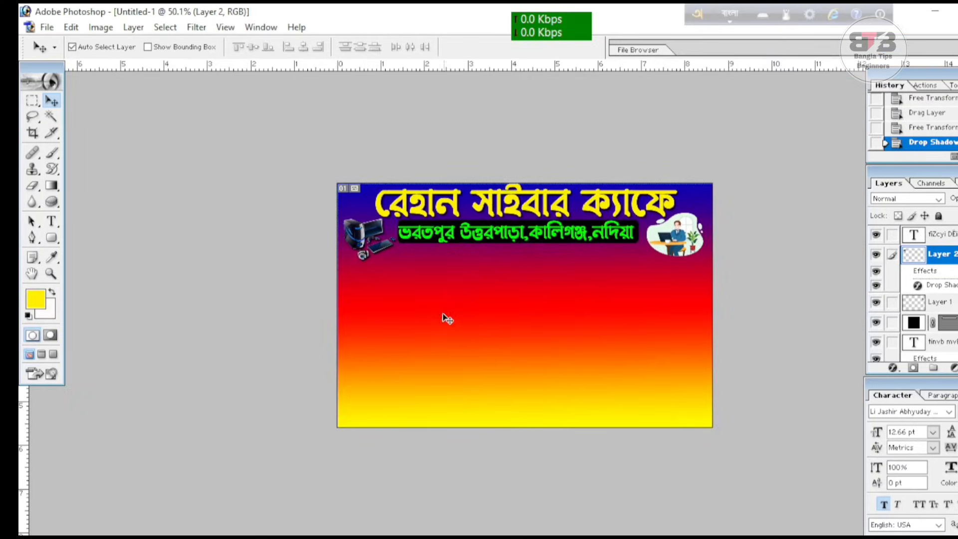
Add a white Bangla services list below the address bar, running from "রঙিন ও সাদা কালো প্রিন্ট" to "মোবাইল রিচার্জ".
{"action": "scroll", "coordinate": [442, 318], "scroll_direction": "down", "scroll_amount": 1}
{"action": "scroll", "coordinate": [442, 318], "scroll_direction": "up", "scroll_amount": 2}
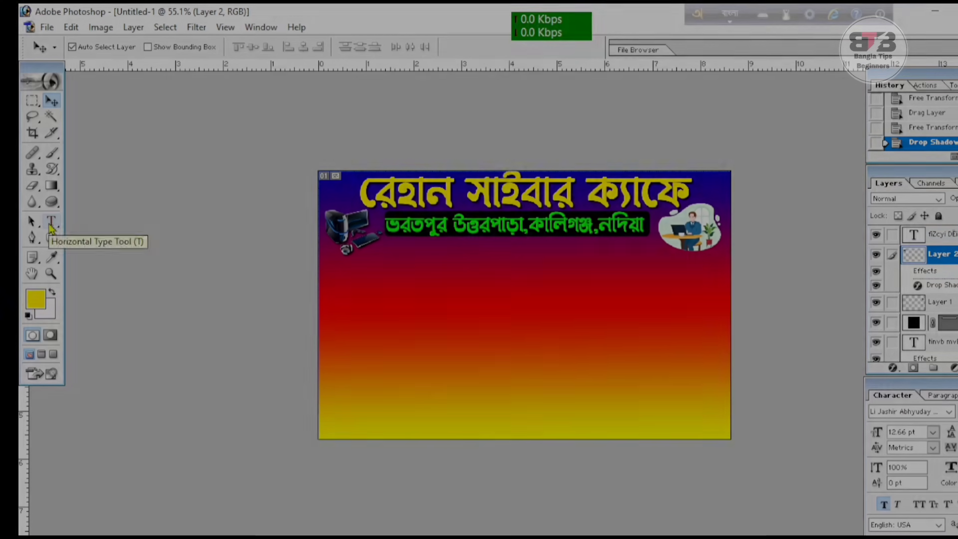
{"action": "left_click", "coordinate": [52, 221]}
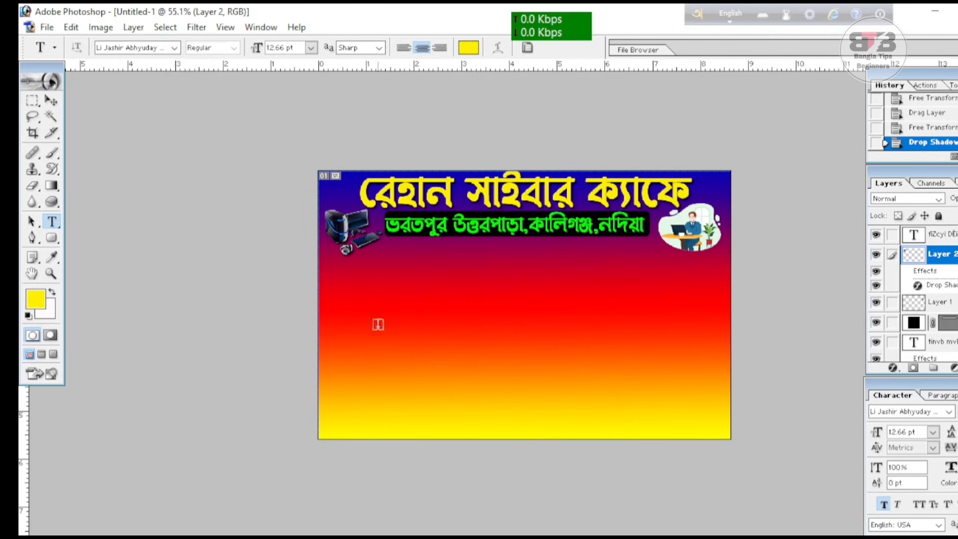
{"action": "left_click", "coordinate": [364, 284]}
{"action": "type", "text": "rogin"}
{"action": "key", "text": "BackSpace"}
{"action": "key", "text": "BackSpace"}
{"action": "key", "text": "BackSpace"}
{"action": "type", "text": "ngin"}
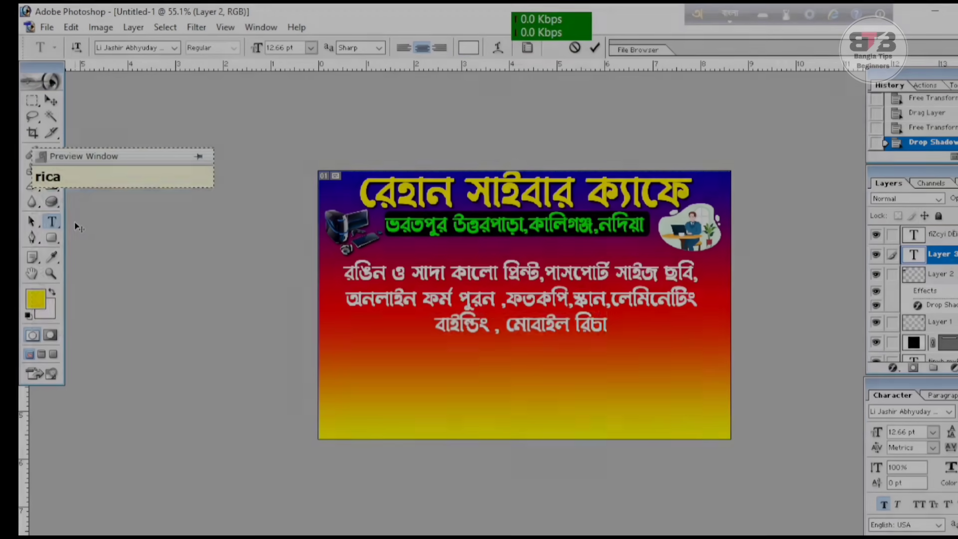
{"action": "type", "text": "rj"}
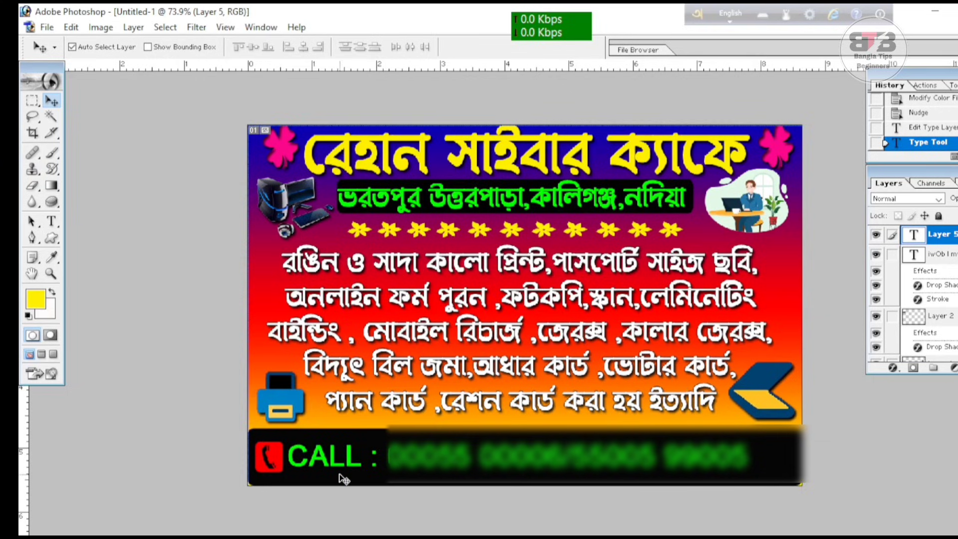
Open the green CALL phone number line on the card's lower black bar for text editing.
{"action": "key", "text": "t"}
{"action": "left_click", "coordinate": [517, 473]}
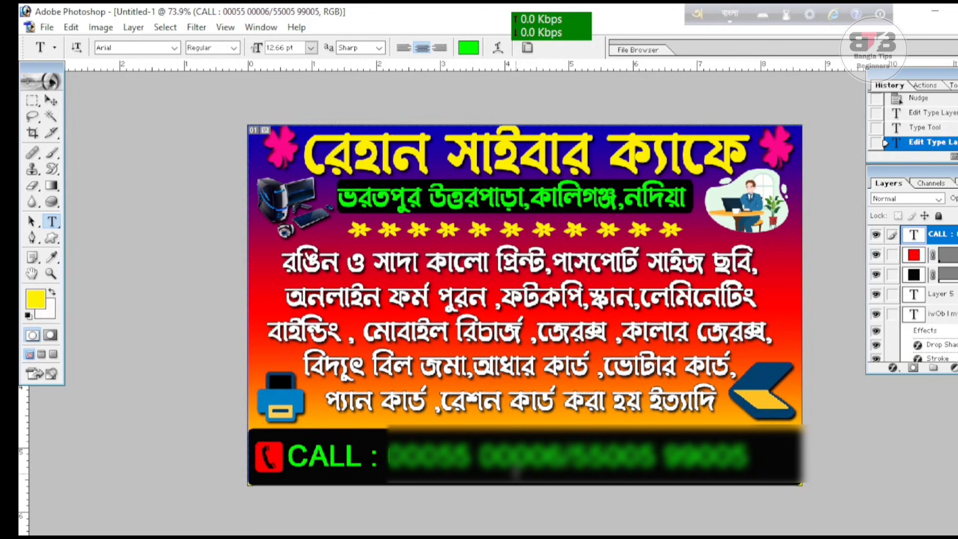